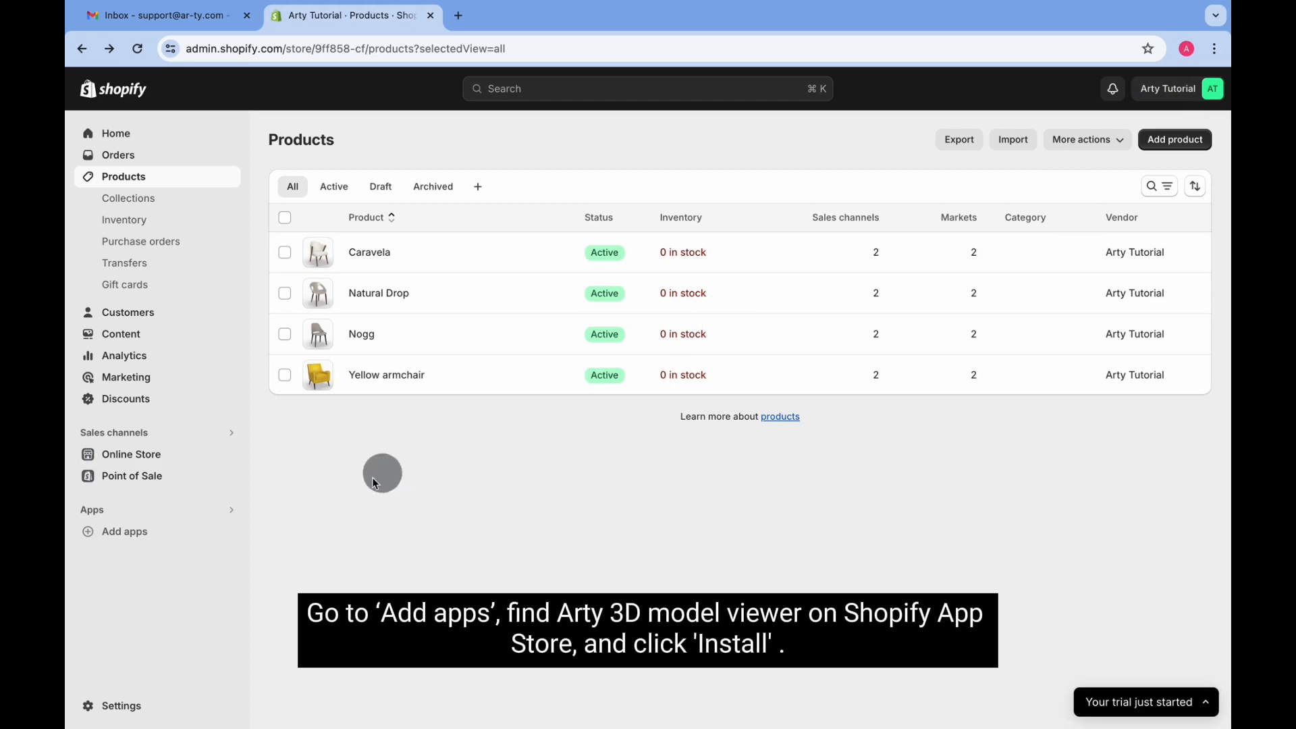
Open the Add apps panel of recommended apps over the Products list
left_click(125, 531)
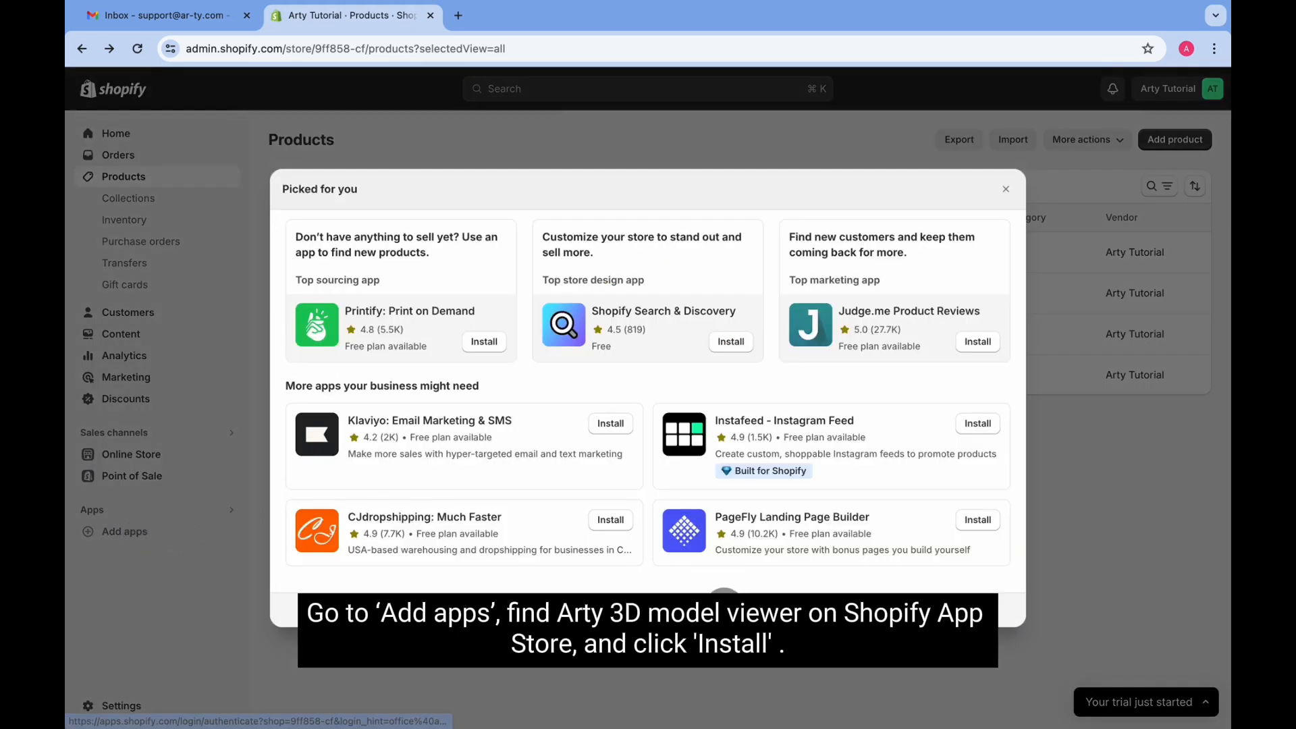
Search the App Store for 'arty' and install Arty - 3D model viewer
left_click(721, 594)
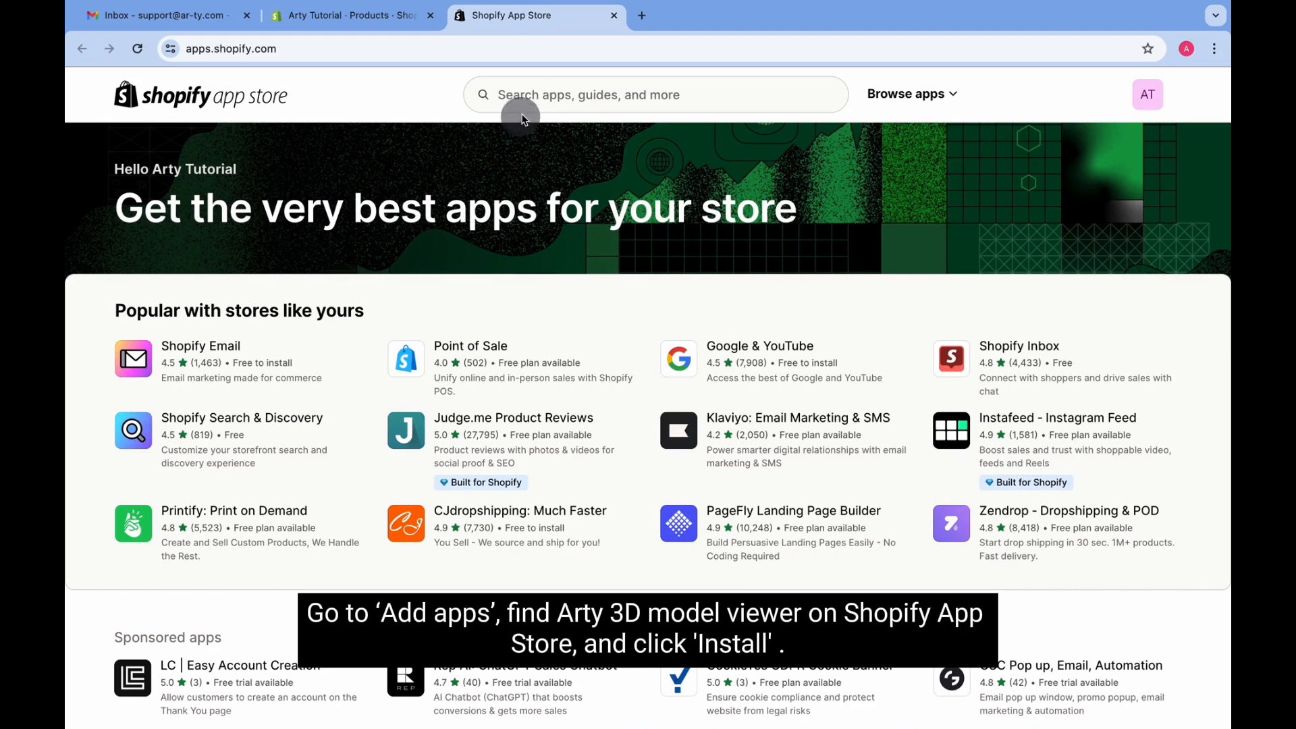
left_click(525, 92)
type("a")
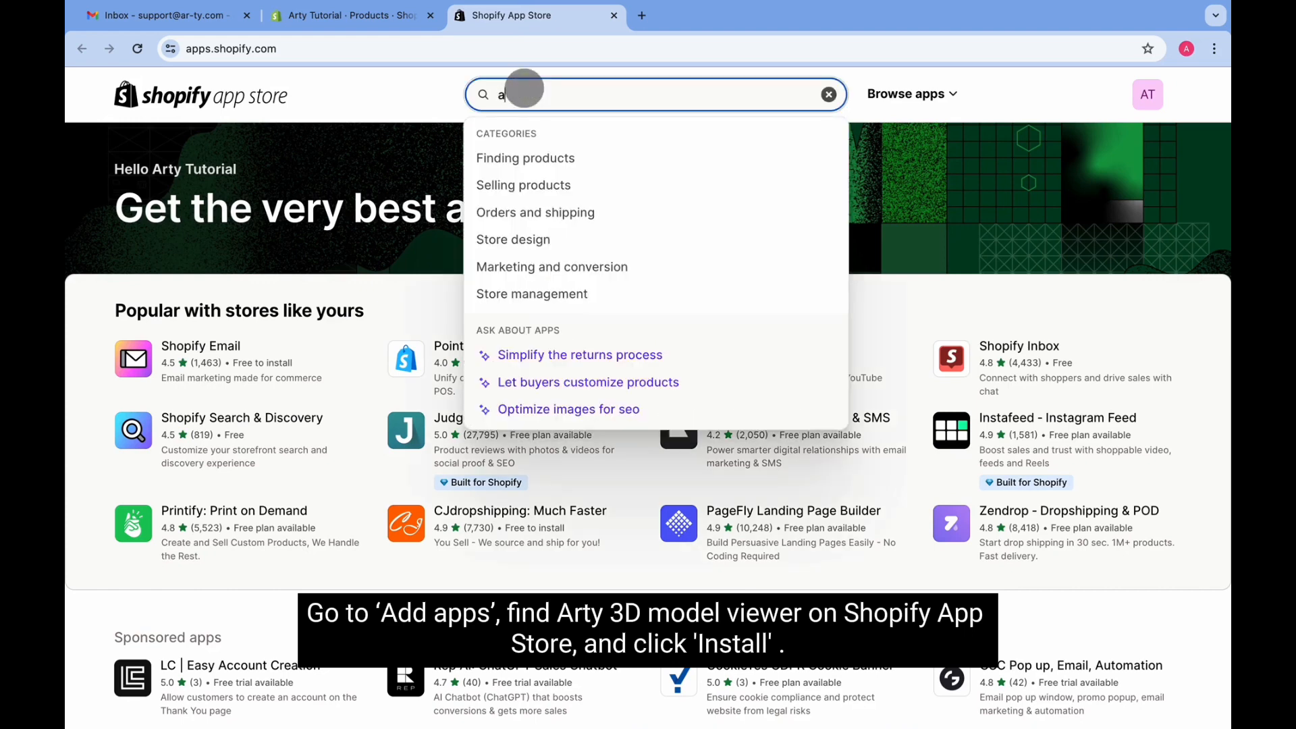
type("rty")
left_click(552, 137)
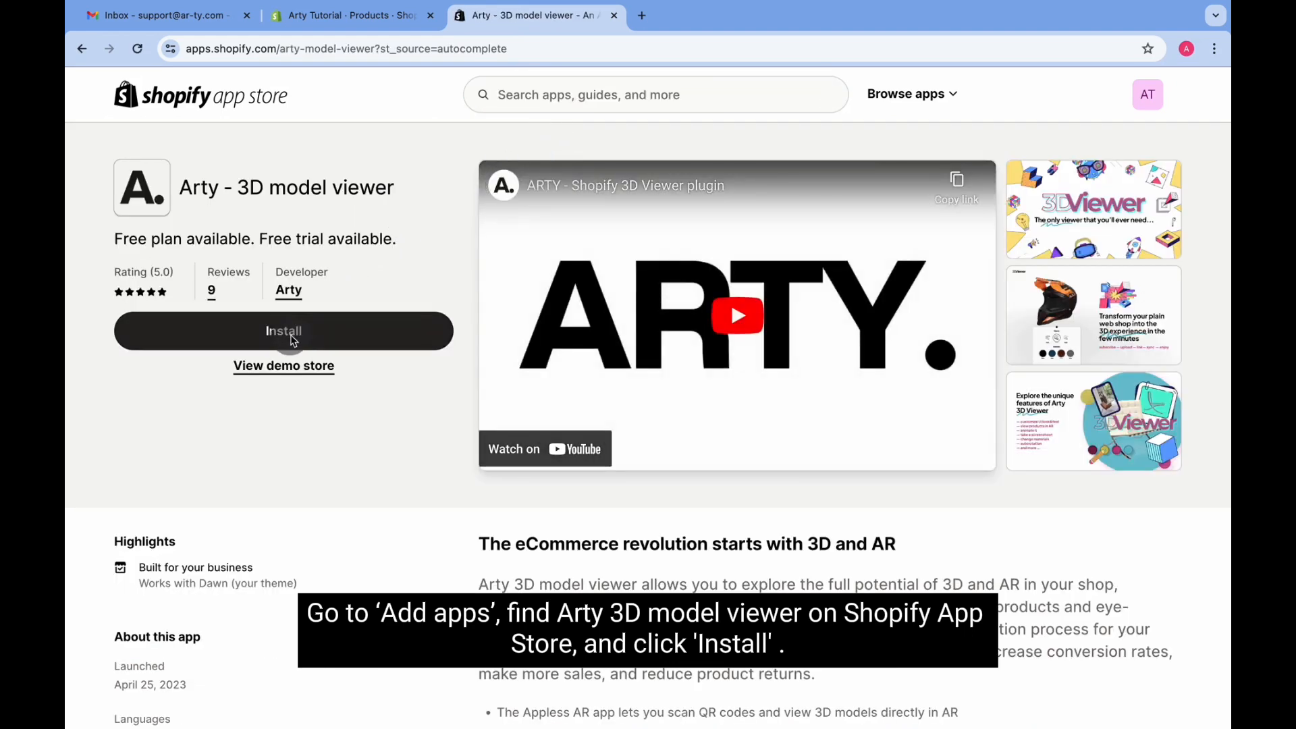
left_click(291, 335)
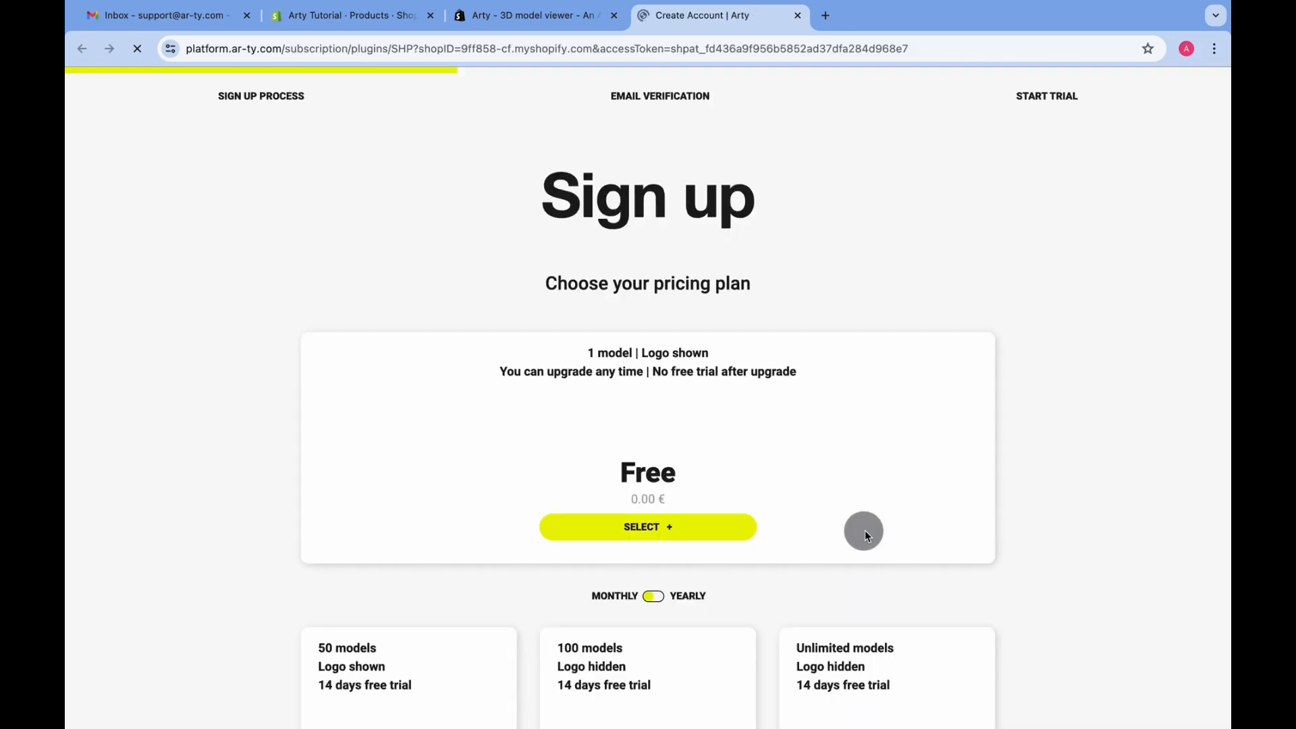
Choose the Free pricing plan
scroll(864, 529, "down", 6)
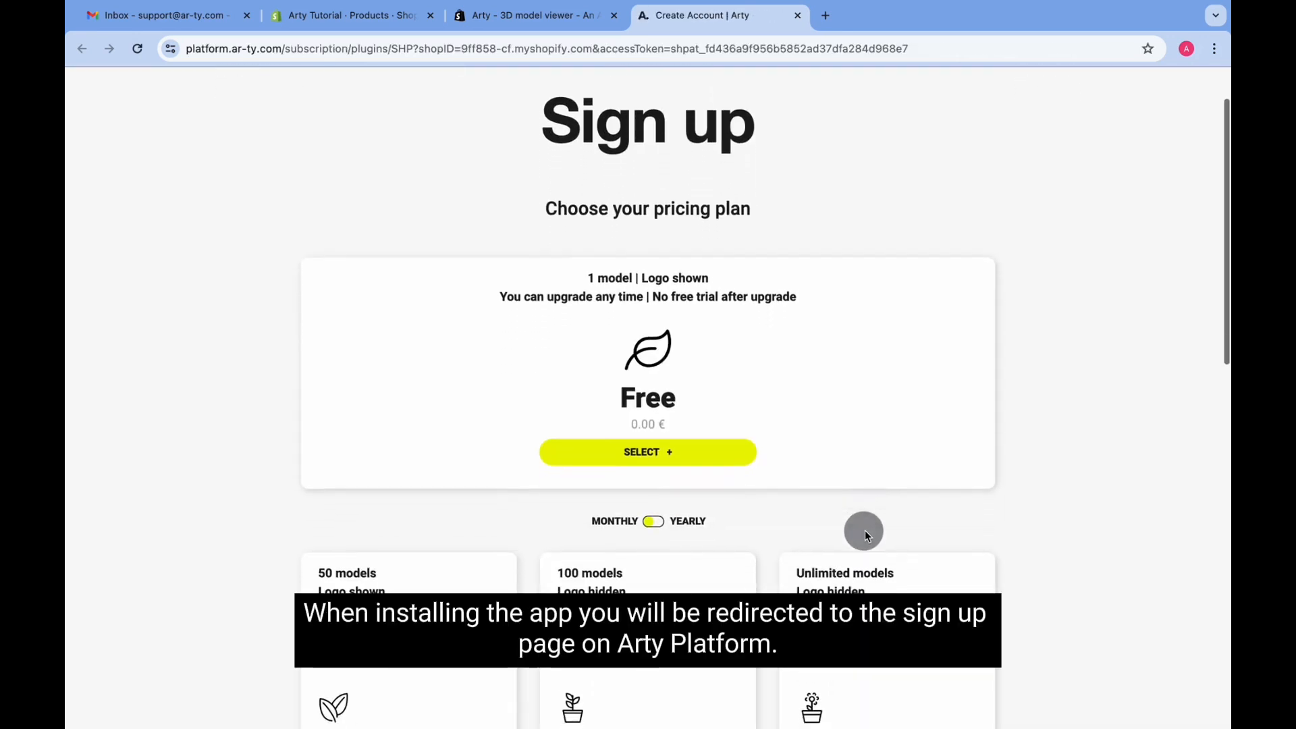
scroll(865, 530, "down", 4)
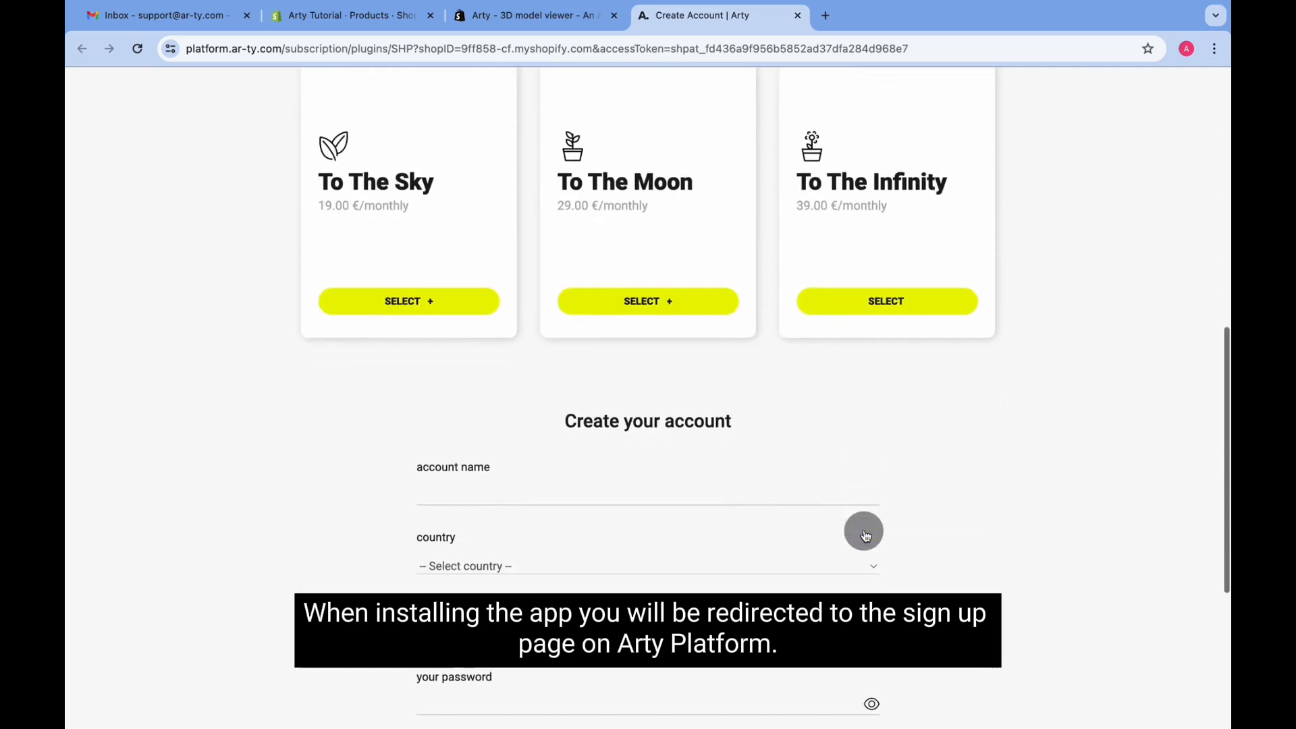
scroll(864, 530, "up", 6)
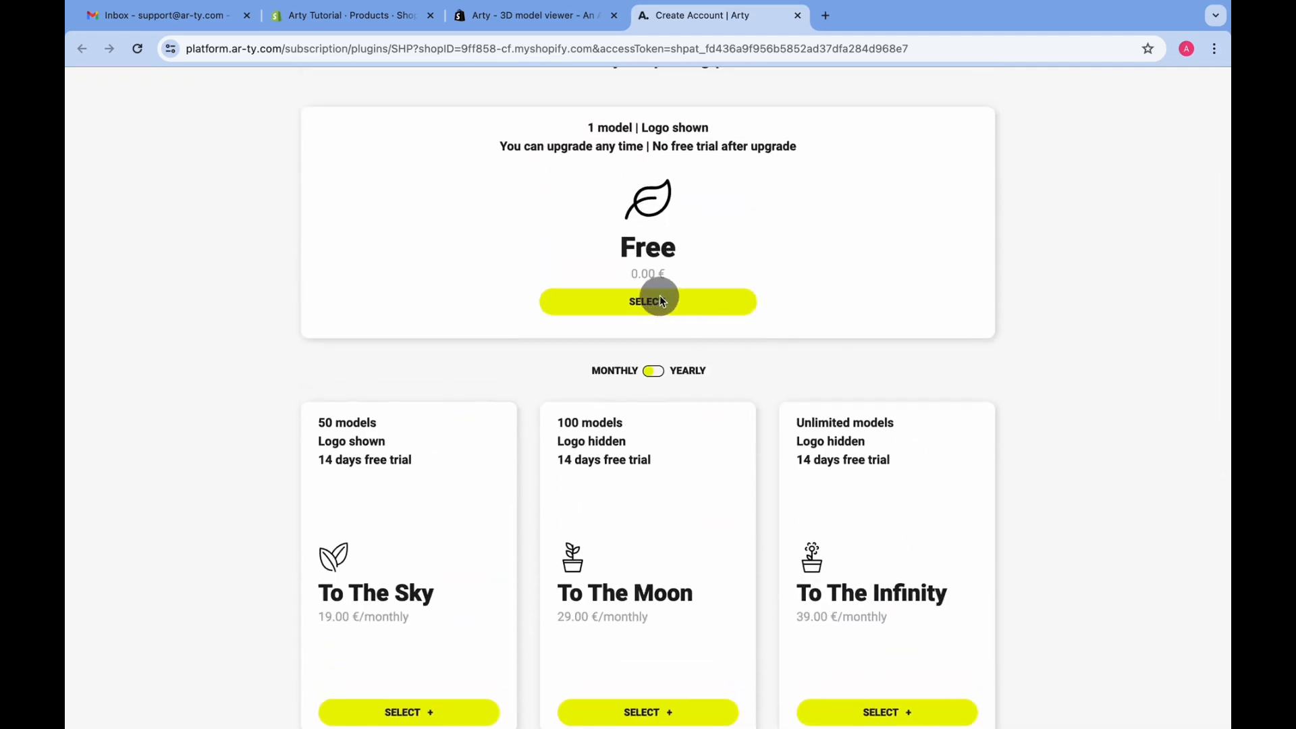
left_click(654, 301)
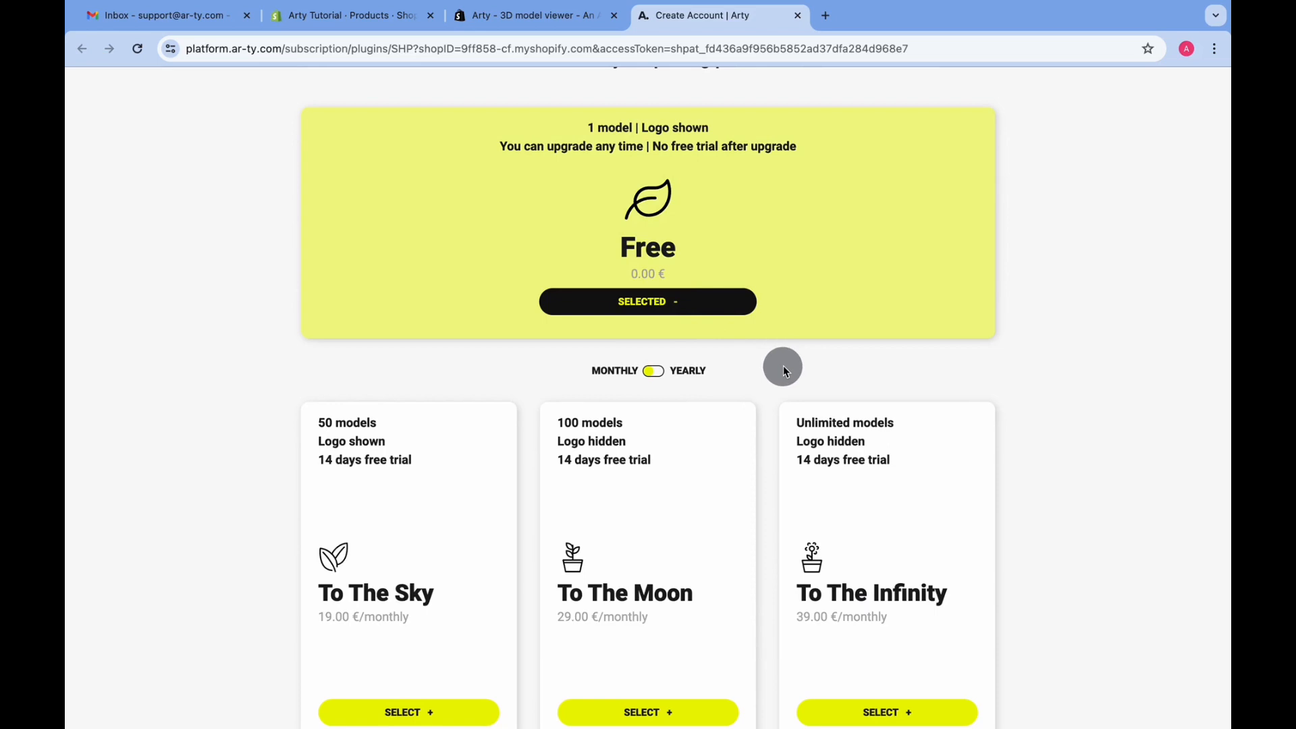
Enter 'Arty Tutor' as the account name and select Serbia as the country
scroll(783, 368, "down", 7)
scroll(783, 366, "down", 3)
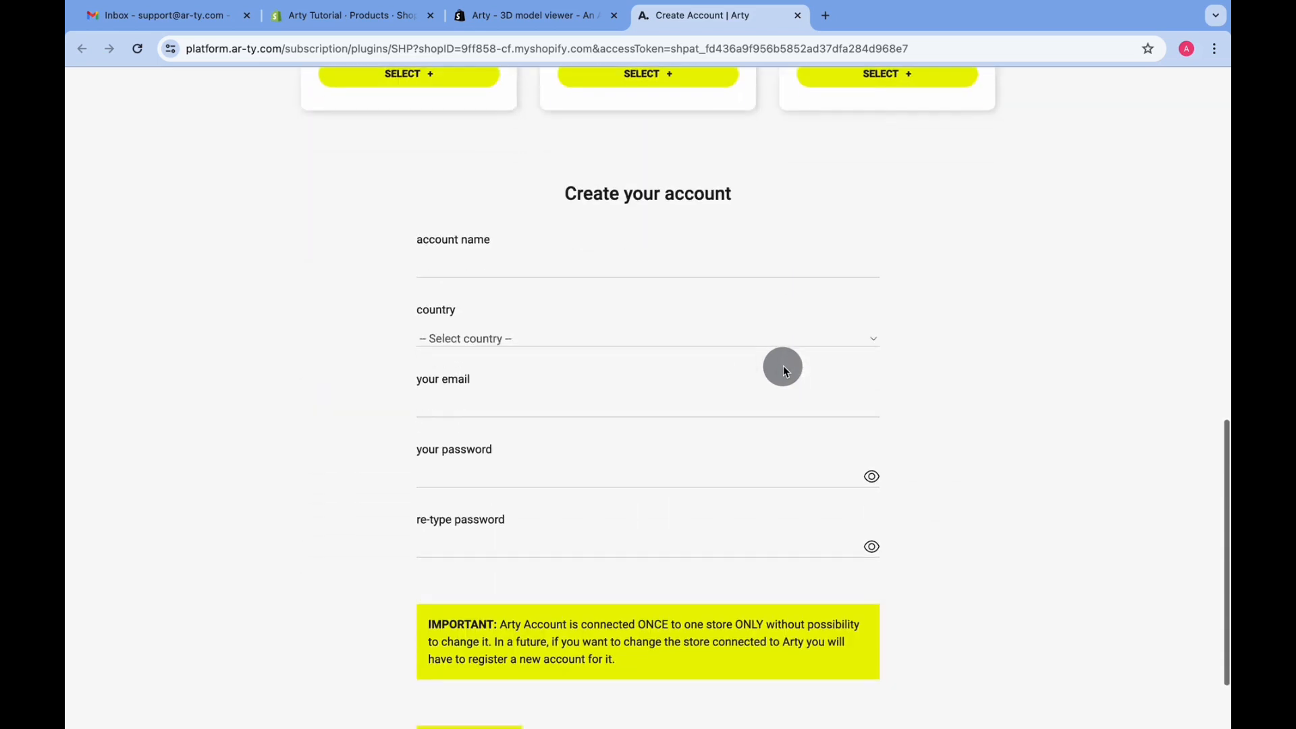
left_click(608, 267)
type("Arty T")
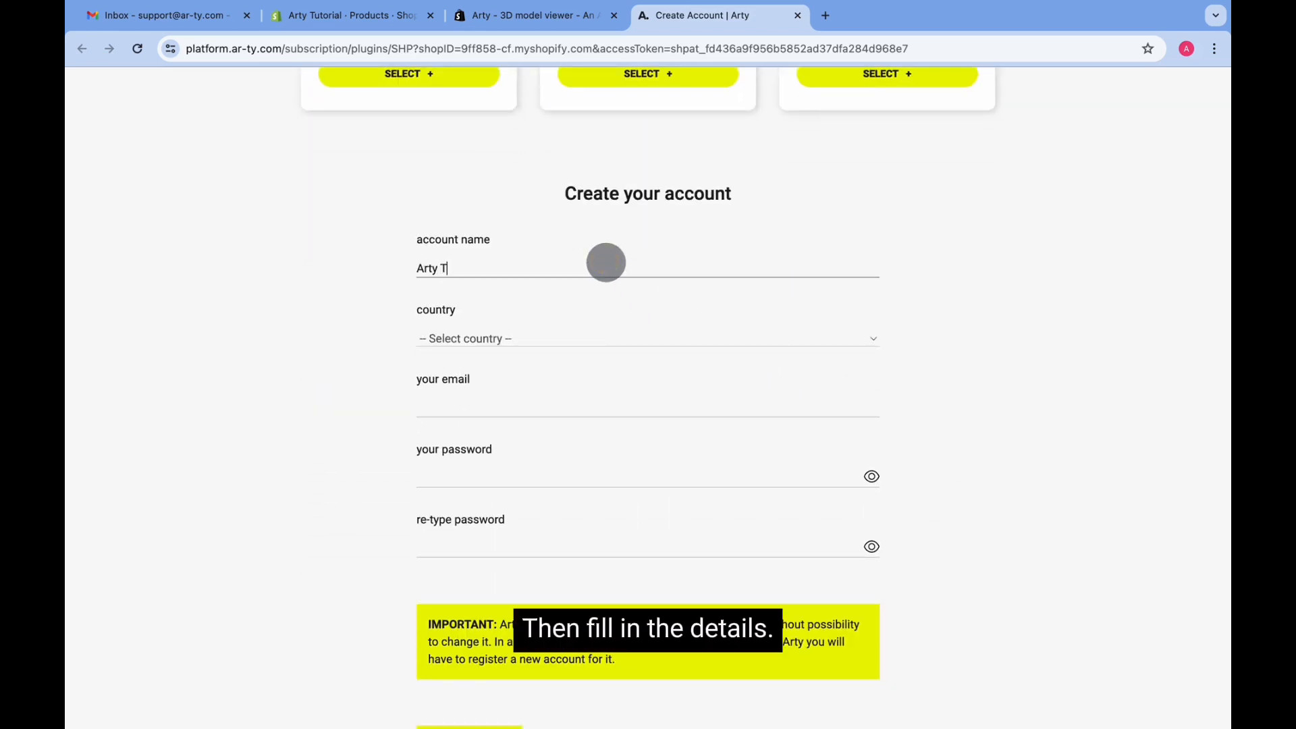
type("utorial")
left_click(517, 339)
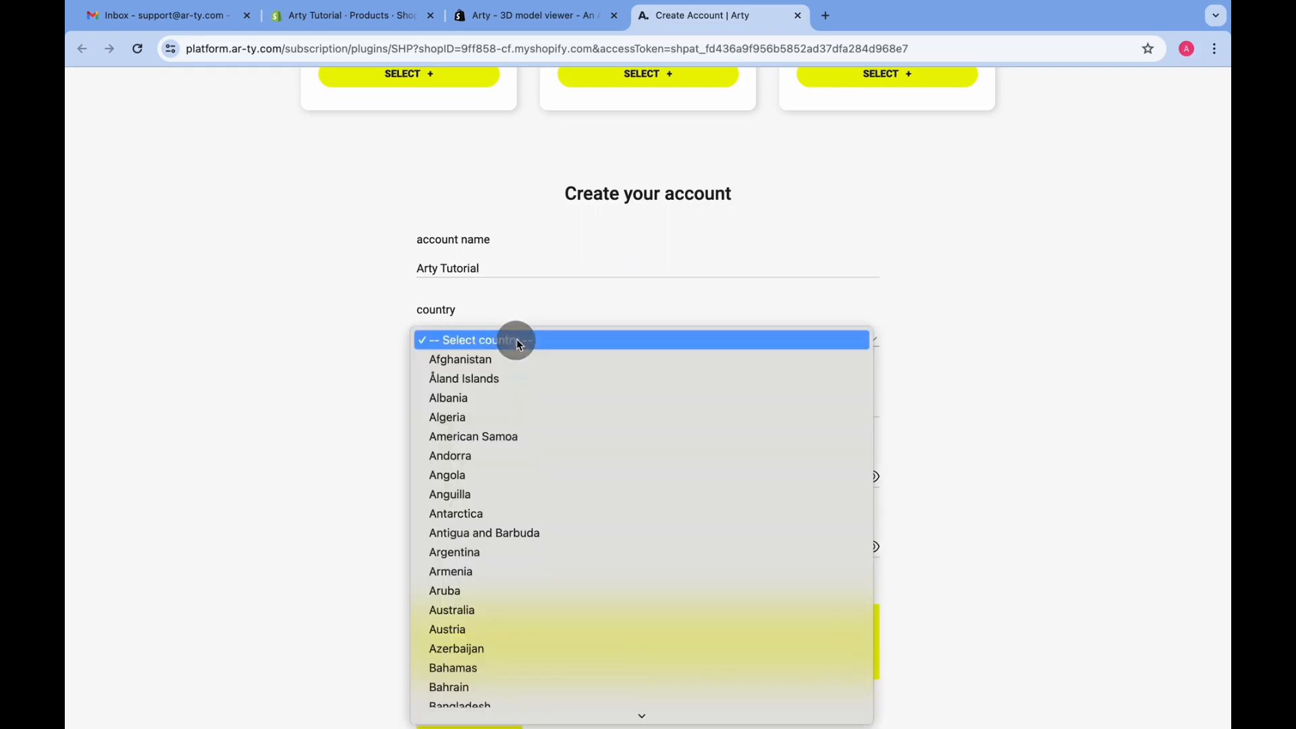
scroll(512, 355, "down", 20)
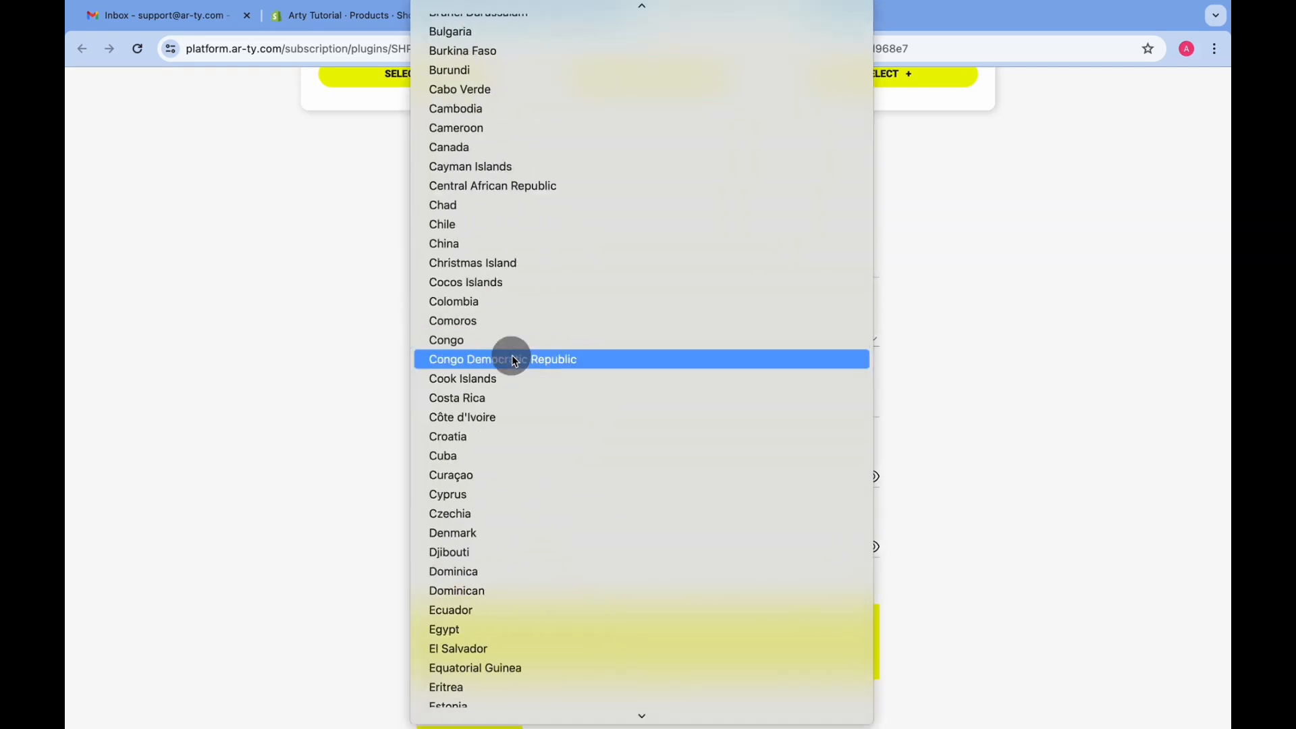
scroll(513, 358, "down", 20)
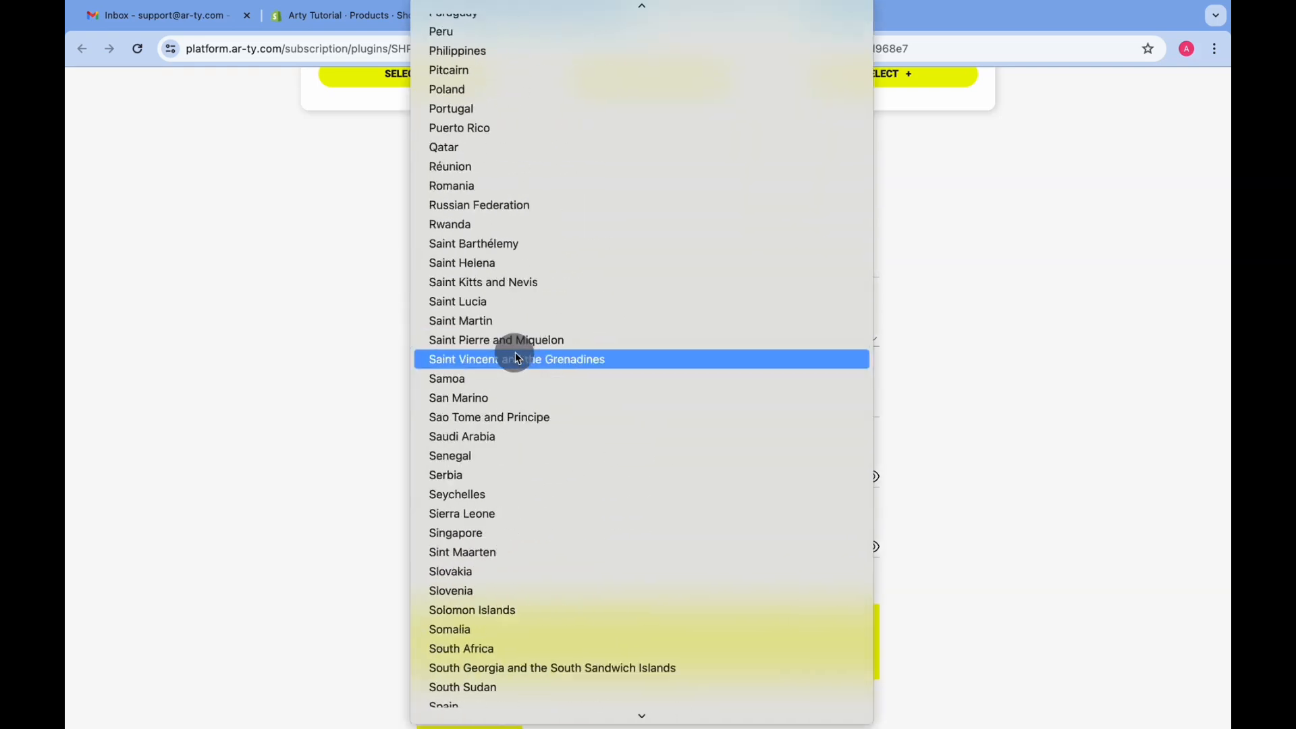
left_click(507, 380)
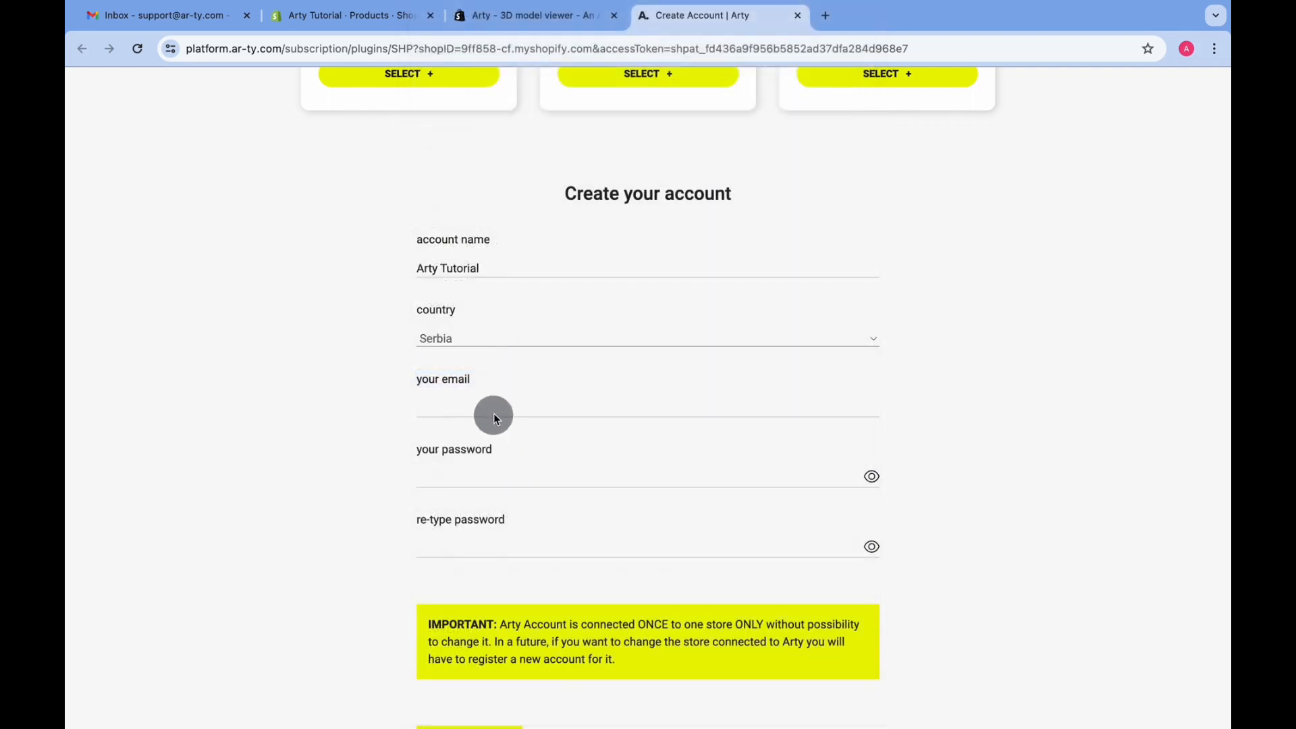
Fill in the account e-mail address, the password and its confirmation
left_click(488, 410)
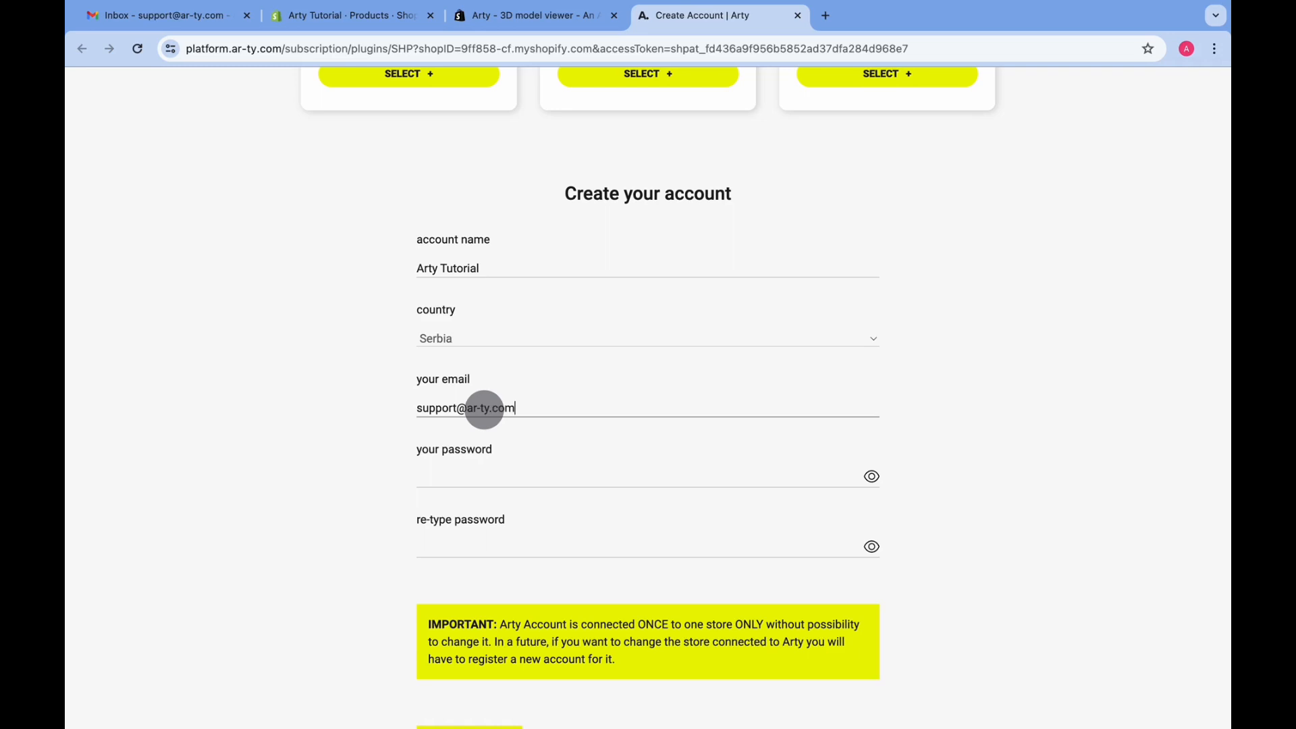
key("Tab")
type("•")
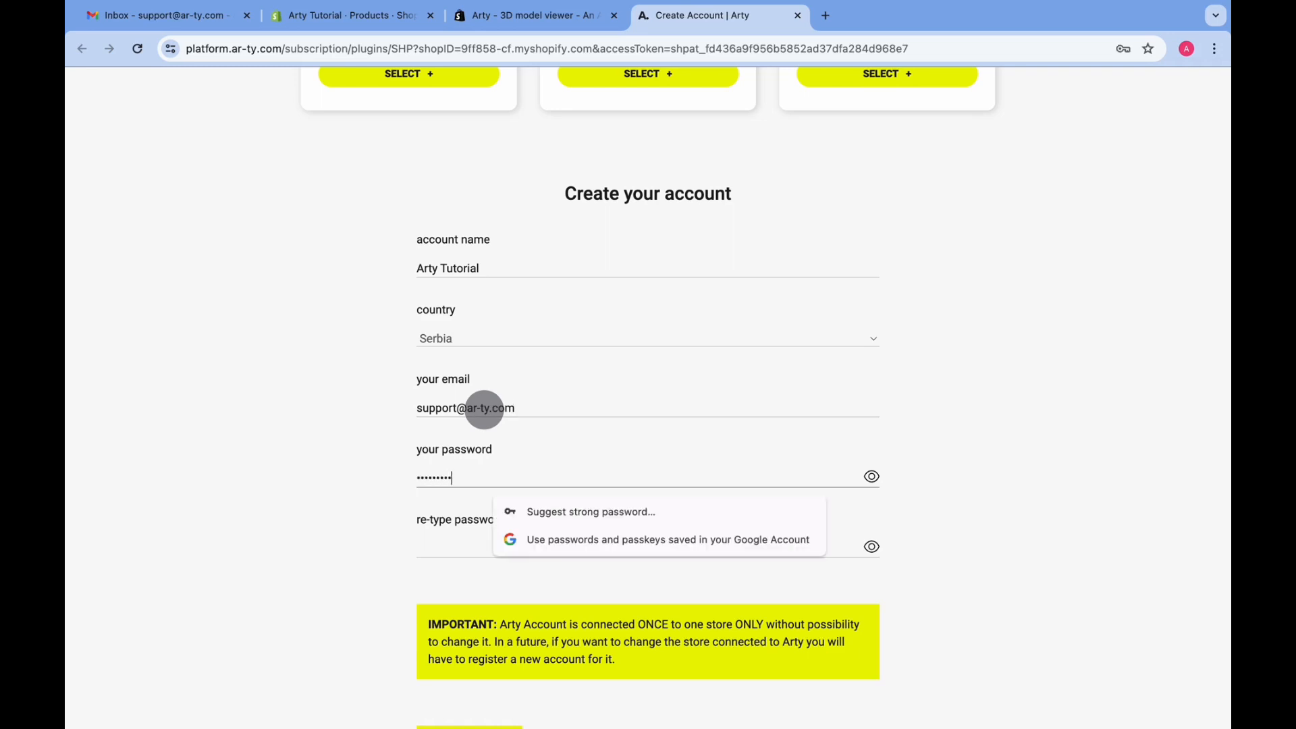
left_click(429, 553)
type("••")
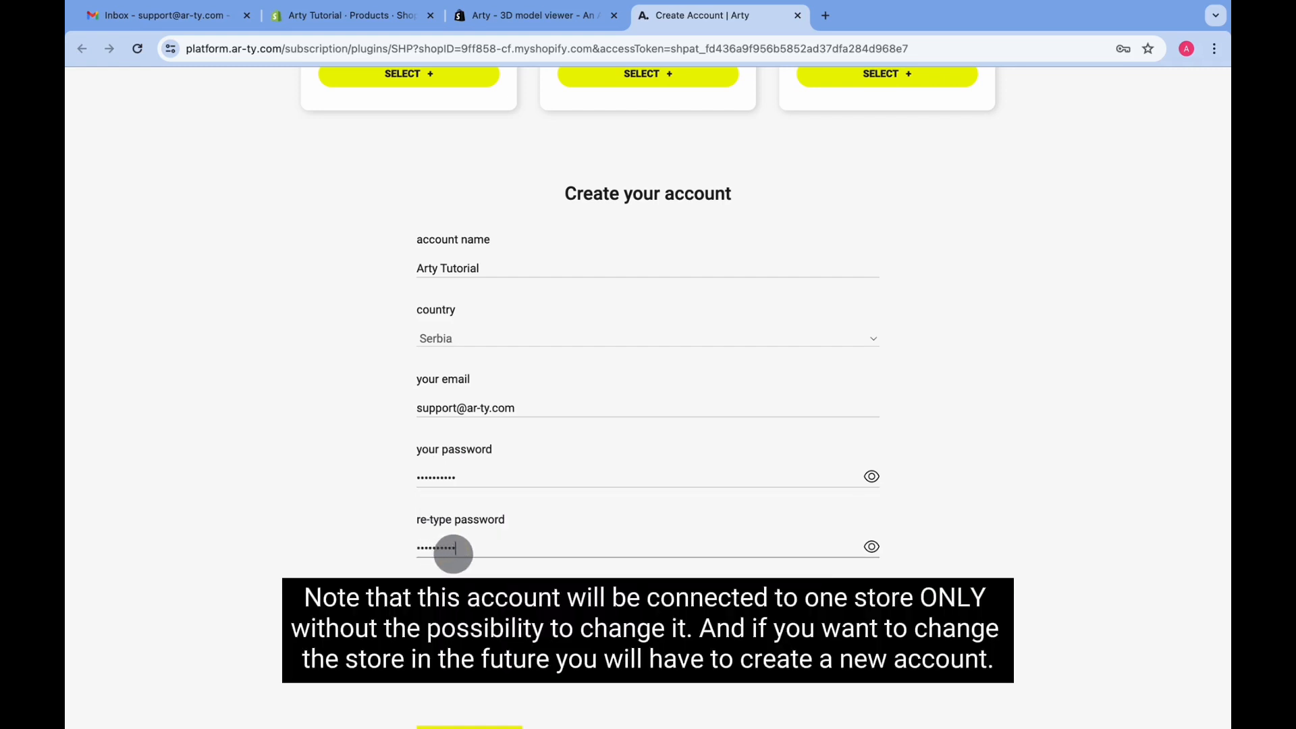
Submit the account details and decline saving the password in the browser
scroll(986, 569, "down", 3)
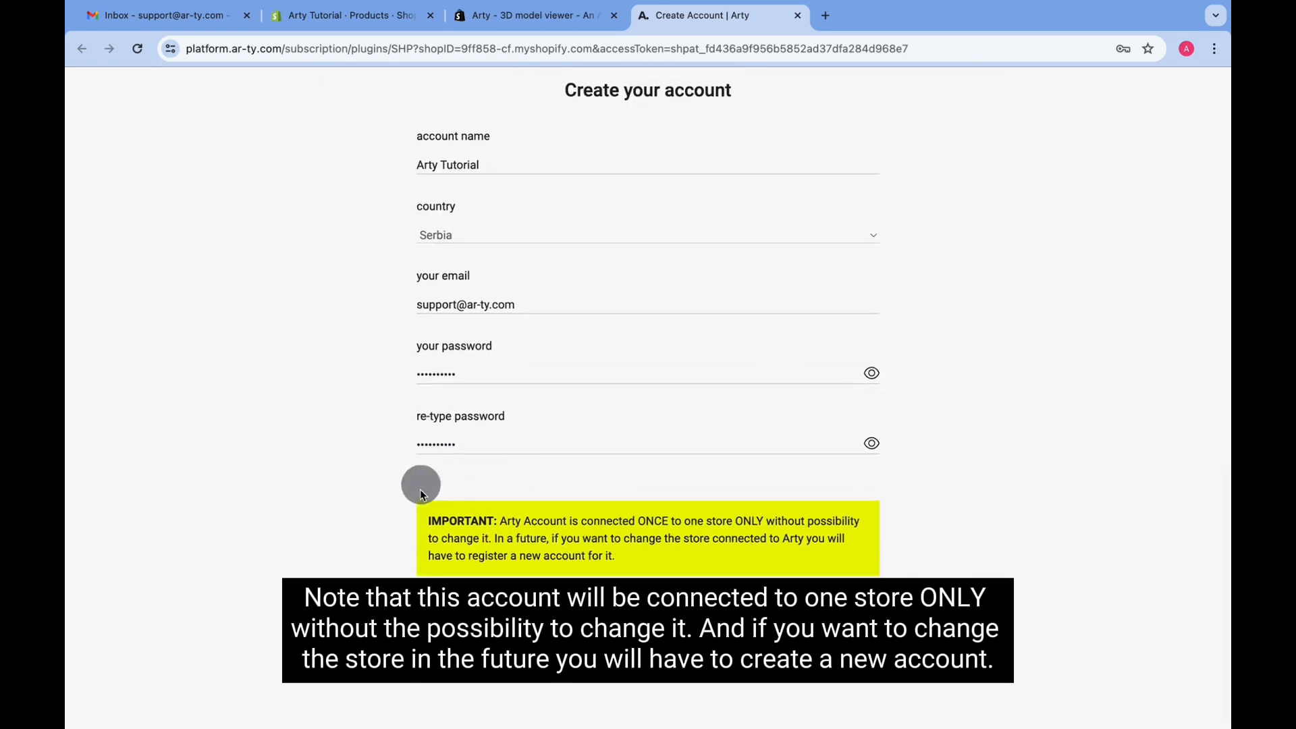
left_click_drag(420, 494, 637, 563)
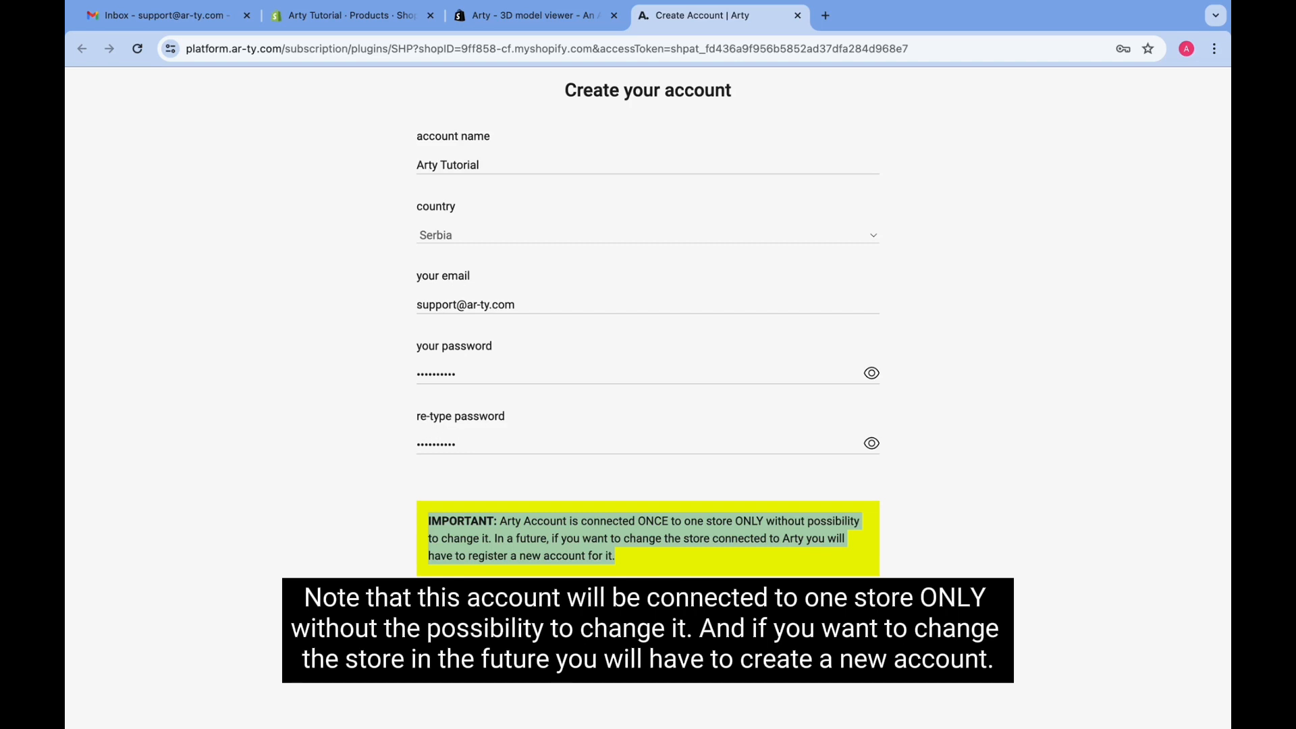
left_click(700, 598)
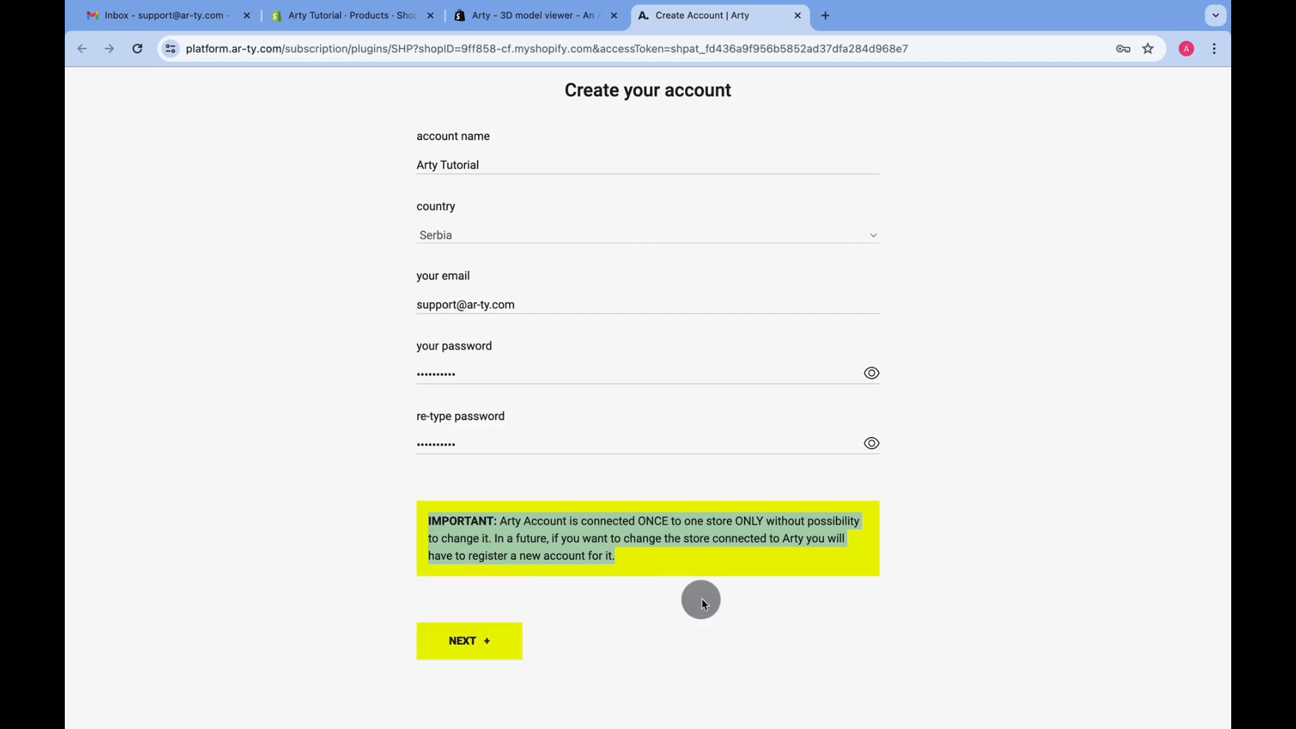
left_click(494, 649)
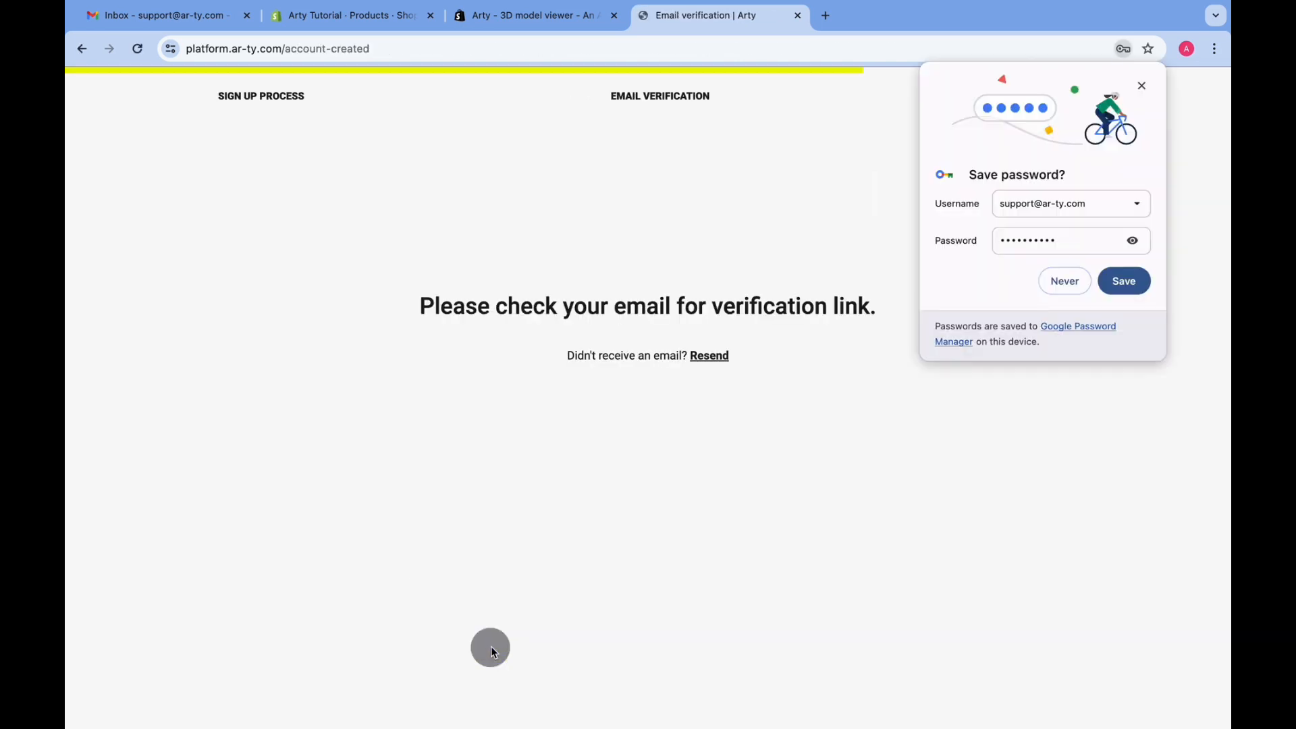
left_click(1064, 282)
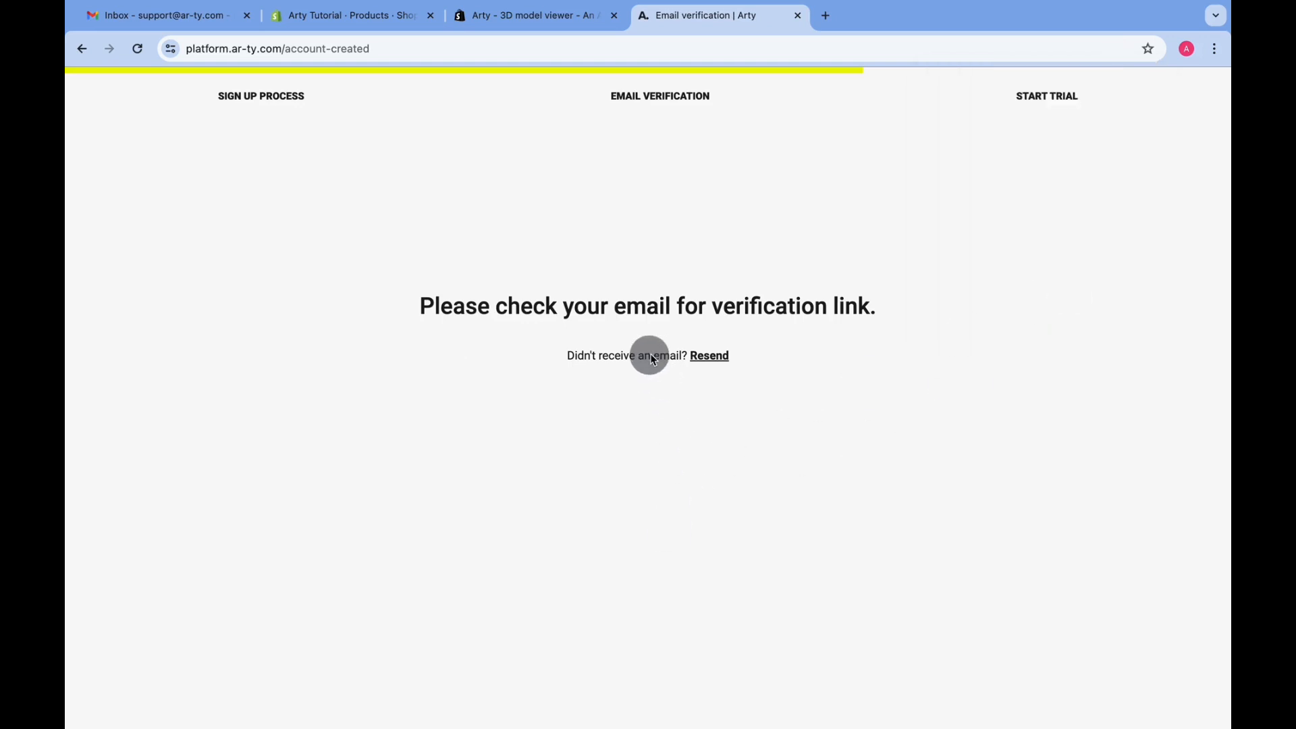
Open the Welcome to Arty Platform e-mail and confirm the address
left_click(166, 18)
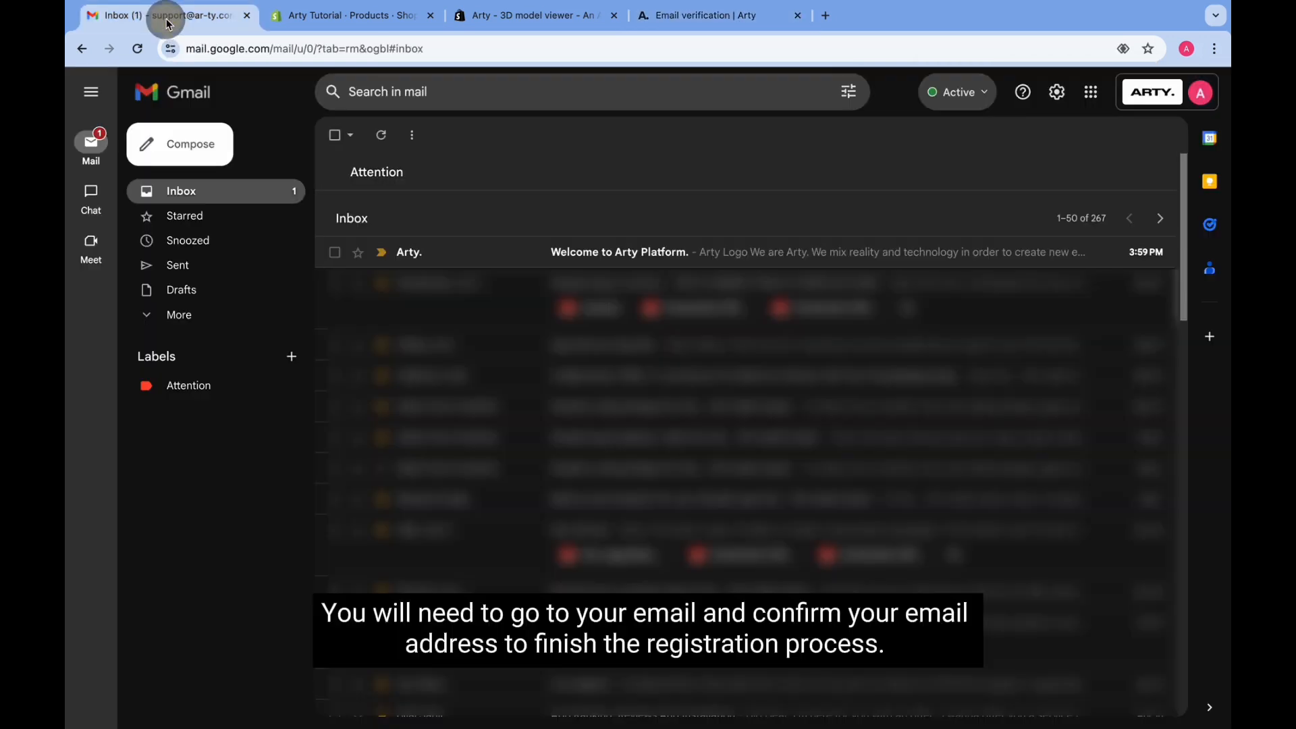
left_click(503, 260)
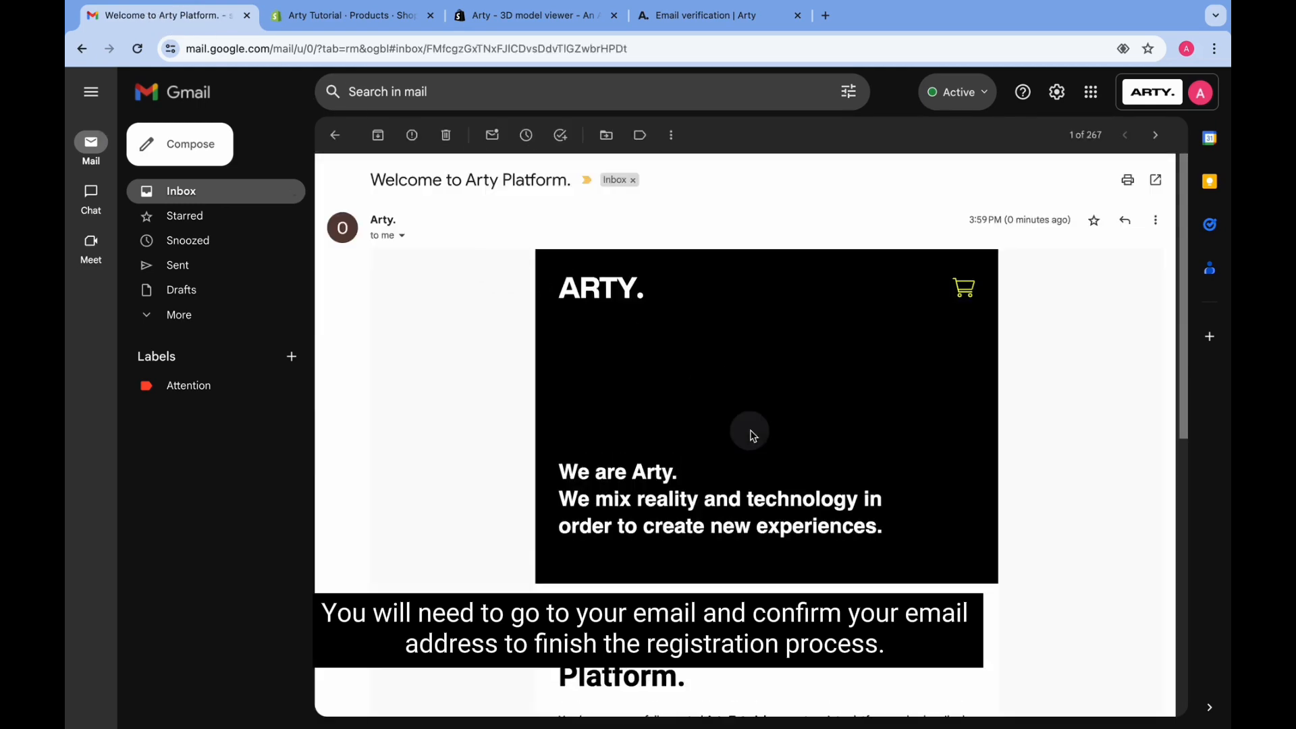
scroll(746, 432, "down", 8)
left_click(676, 365)
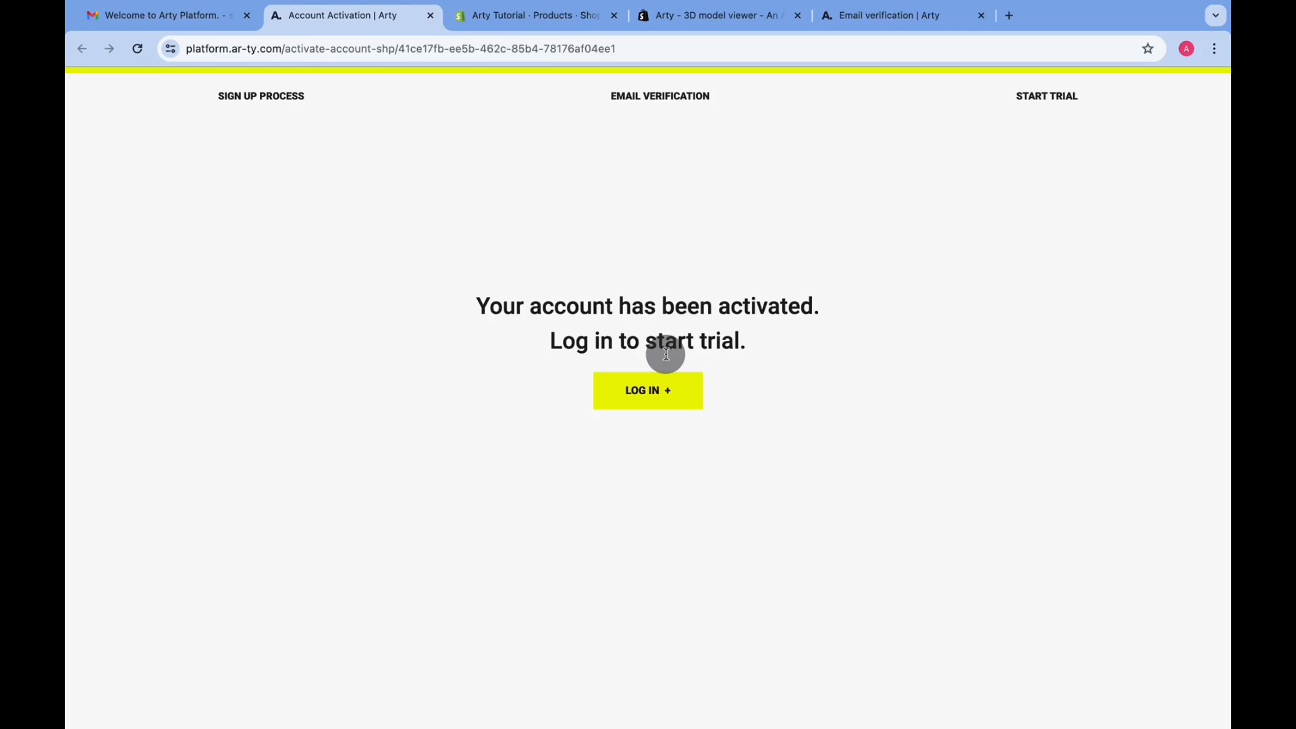
Log in with the saved account e-mail and the password
left_click(654, 394)
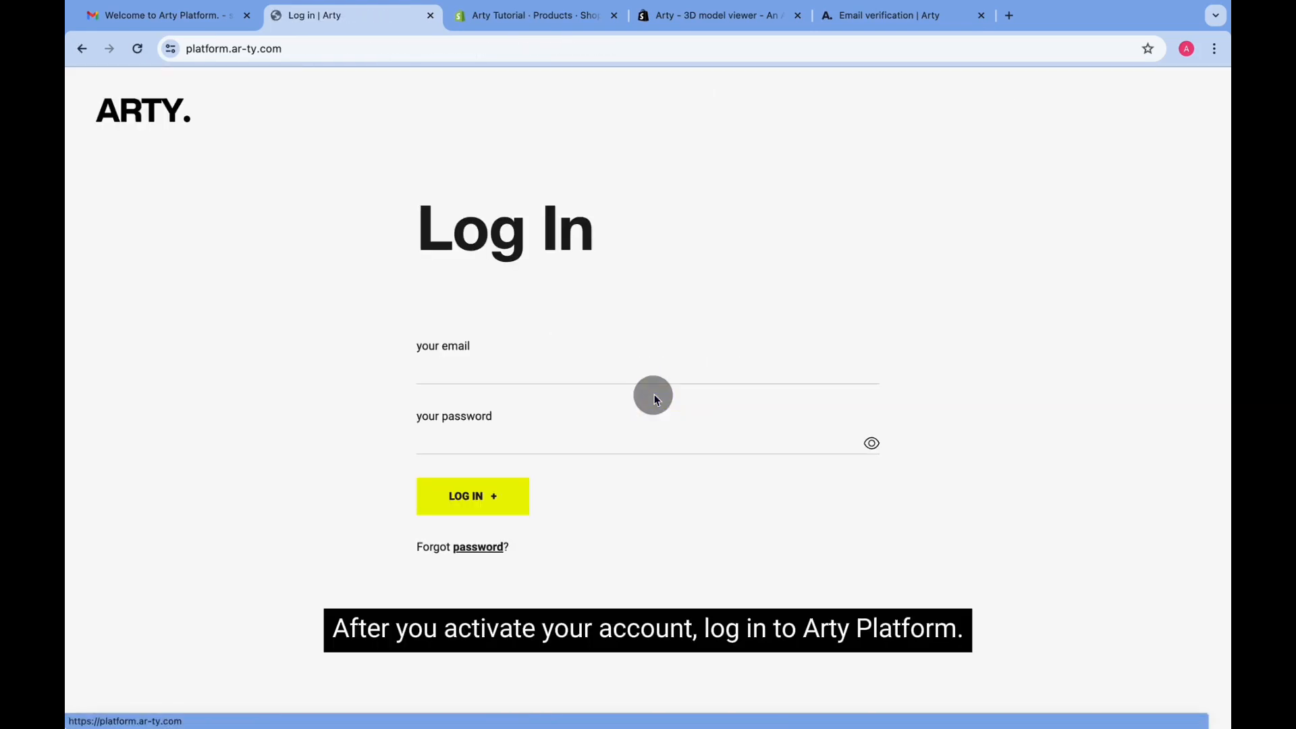
left_click(609, 371)
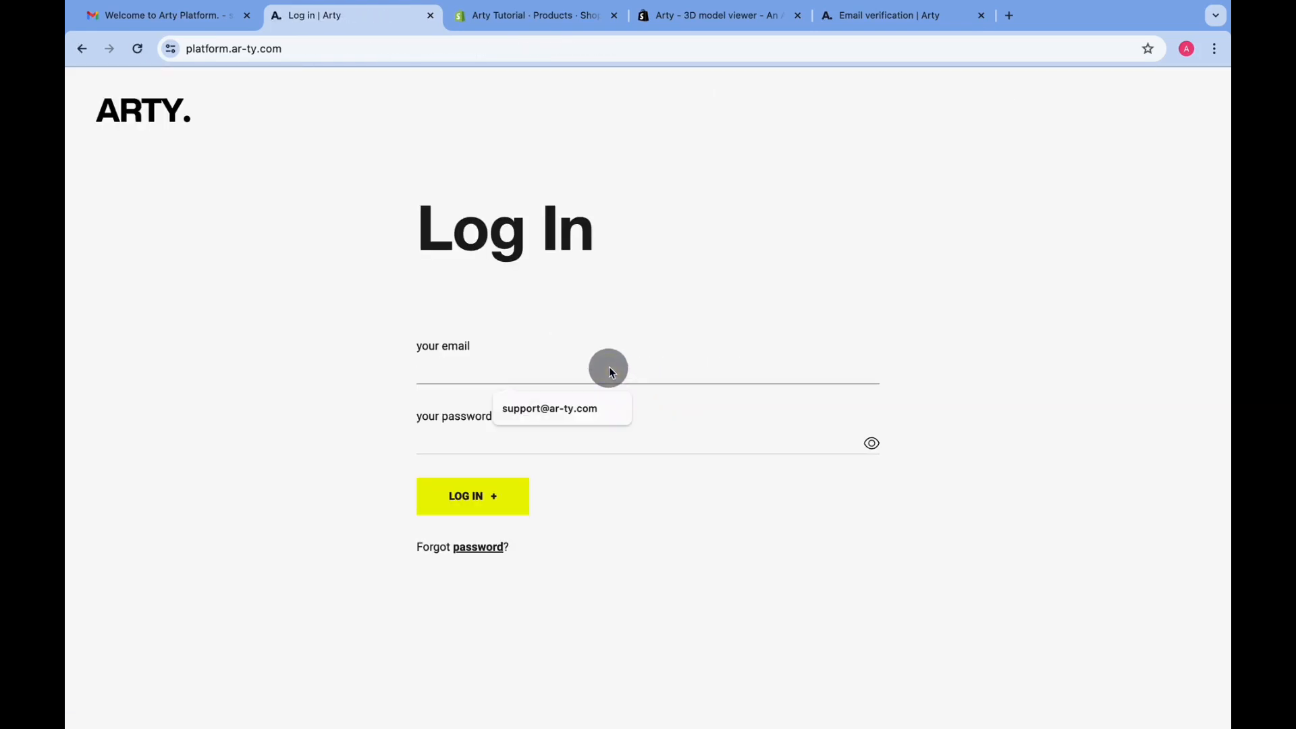
left_click(578, 407)
left_click(529, 444)
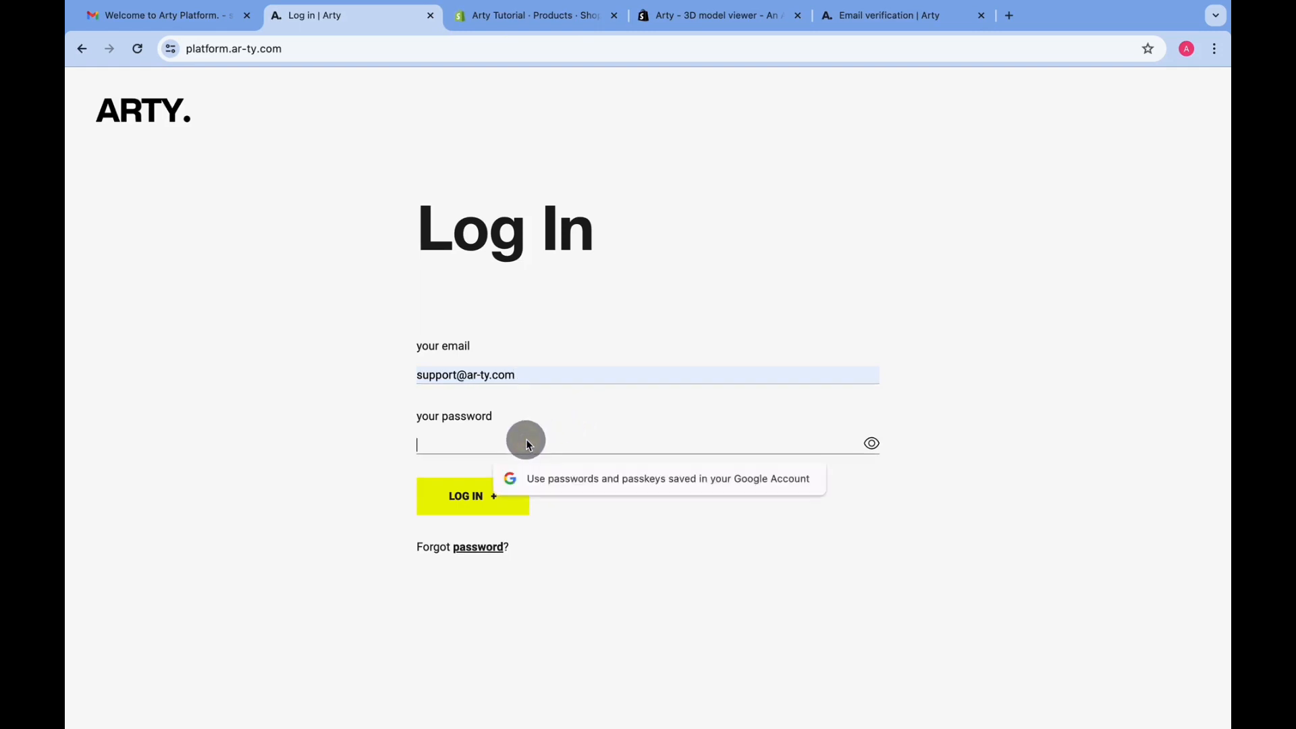
type("••••")
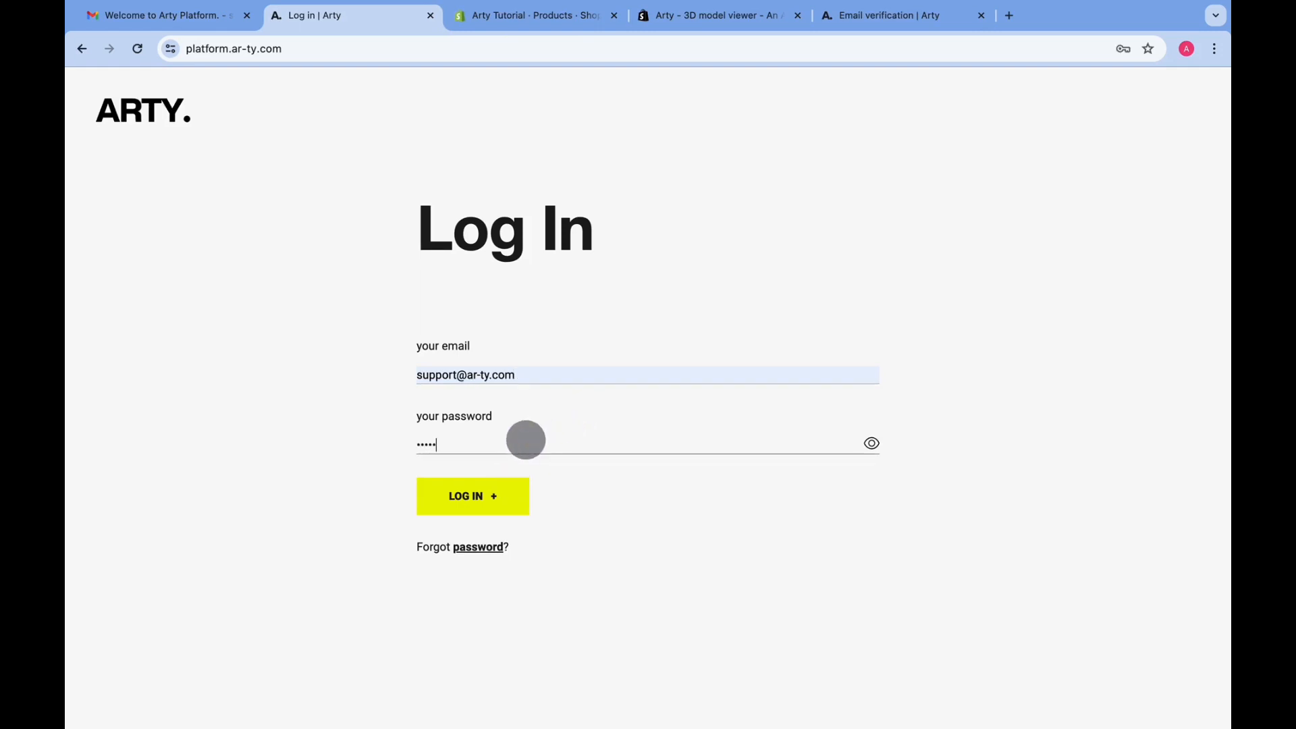
left_click(487, 498)
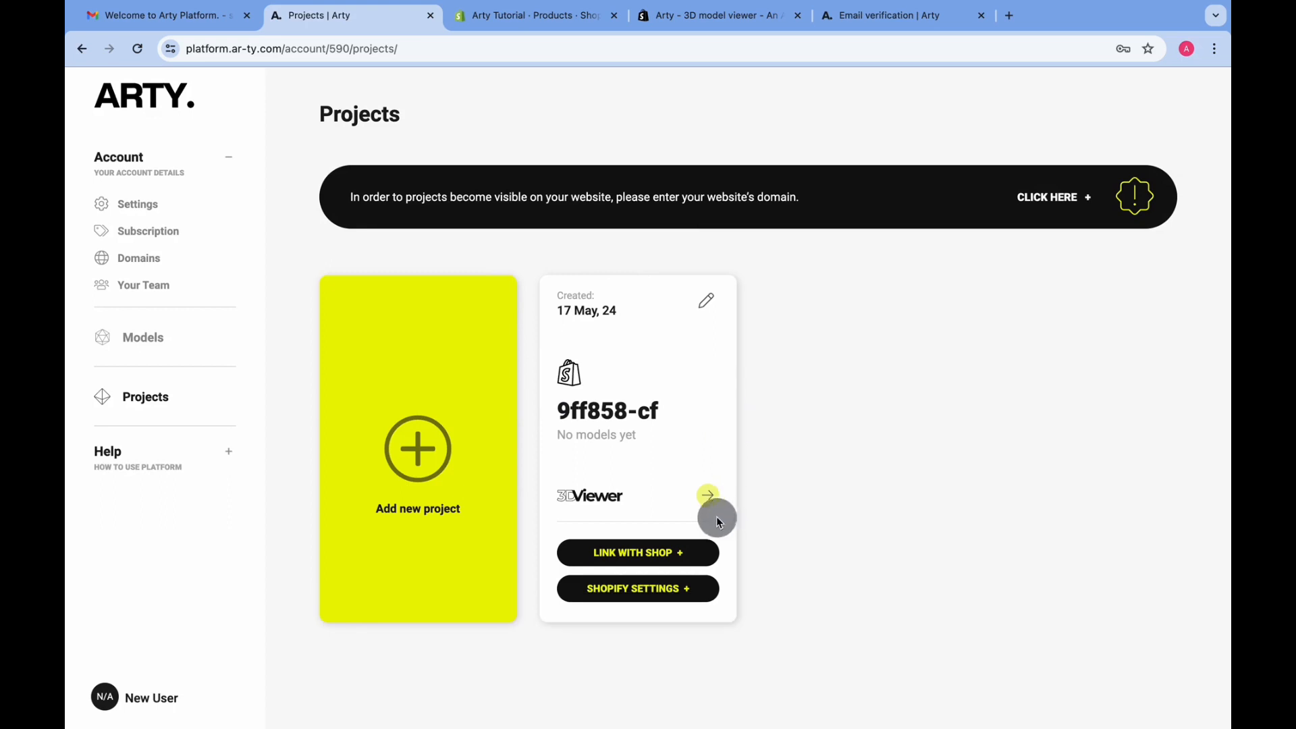
Open Arty's domain settings, then return to Shopify's product list without the app popup
left_click(1060, 200)
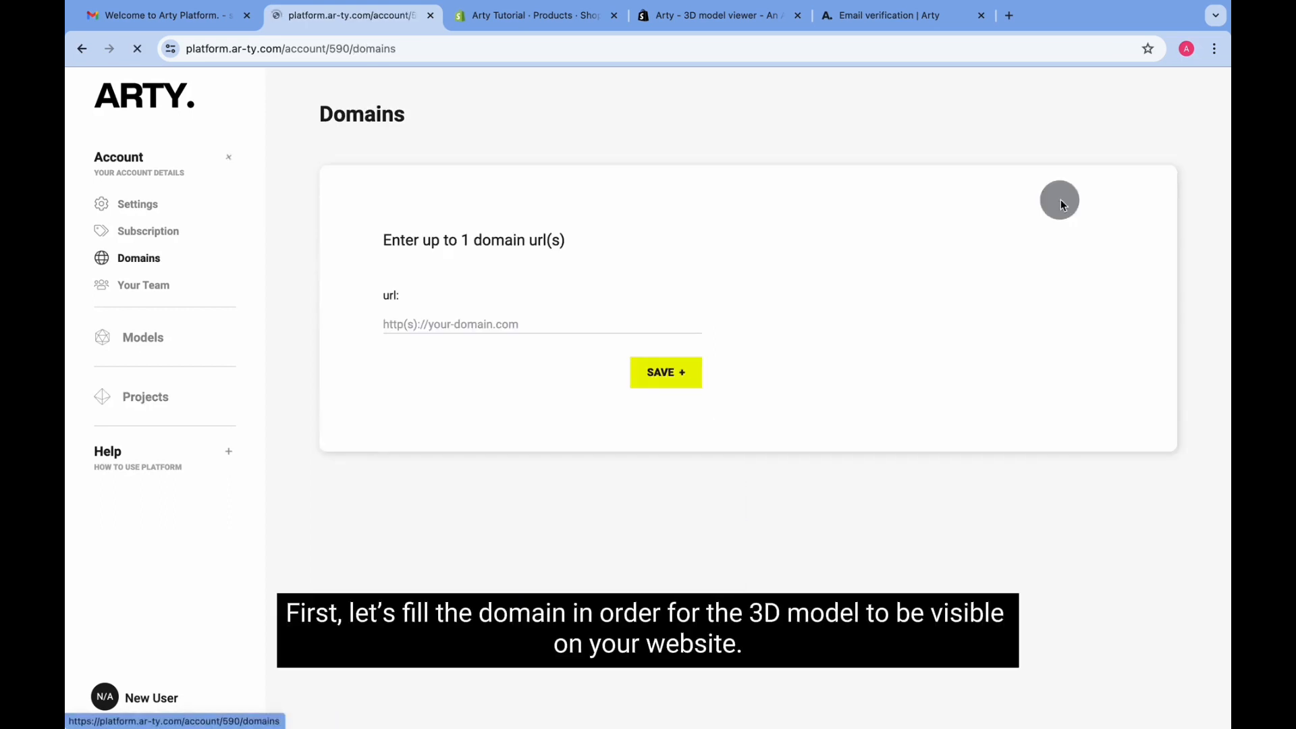
left_click(535, 15)
left_click(1001, 196)
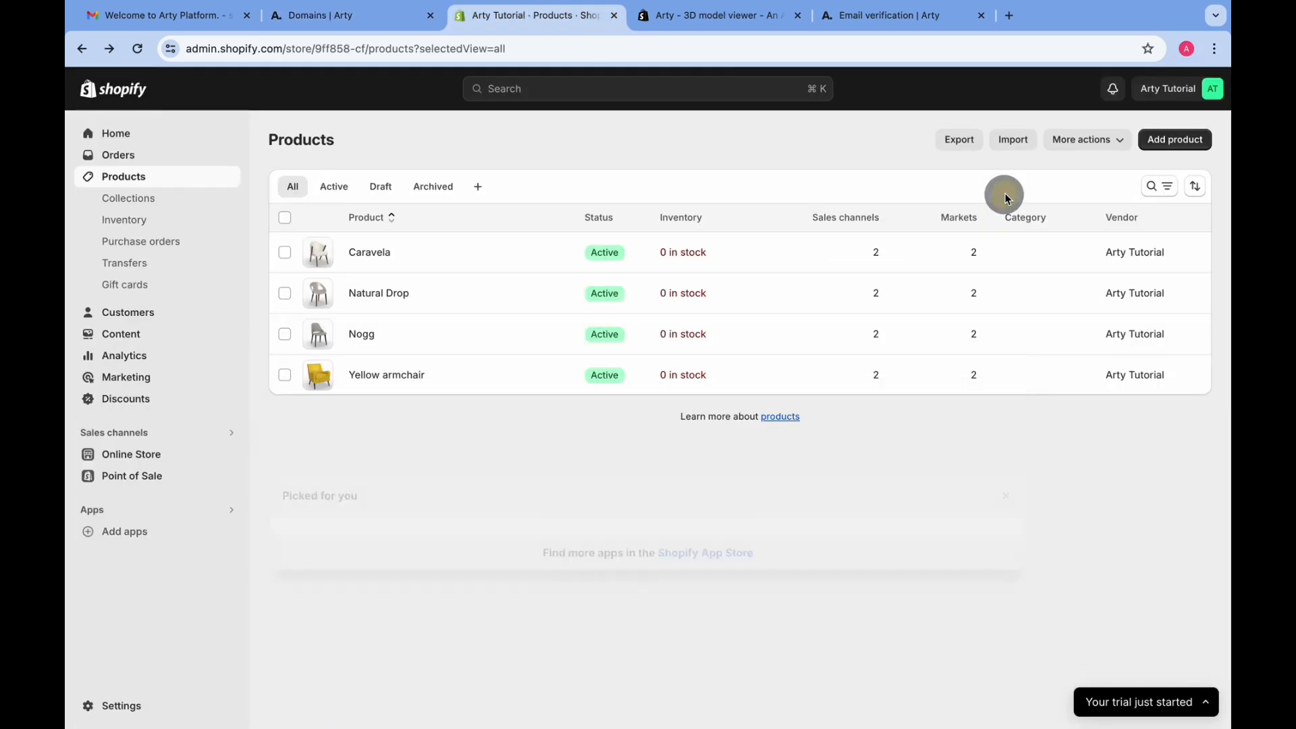
In Settings > Domains, select the arty-tutorial.myshopify.com primary domain name for copying
left_click(1187, 89)
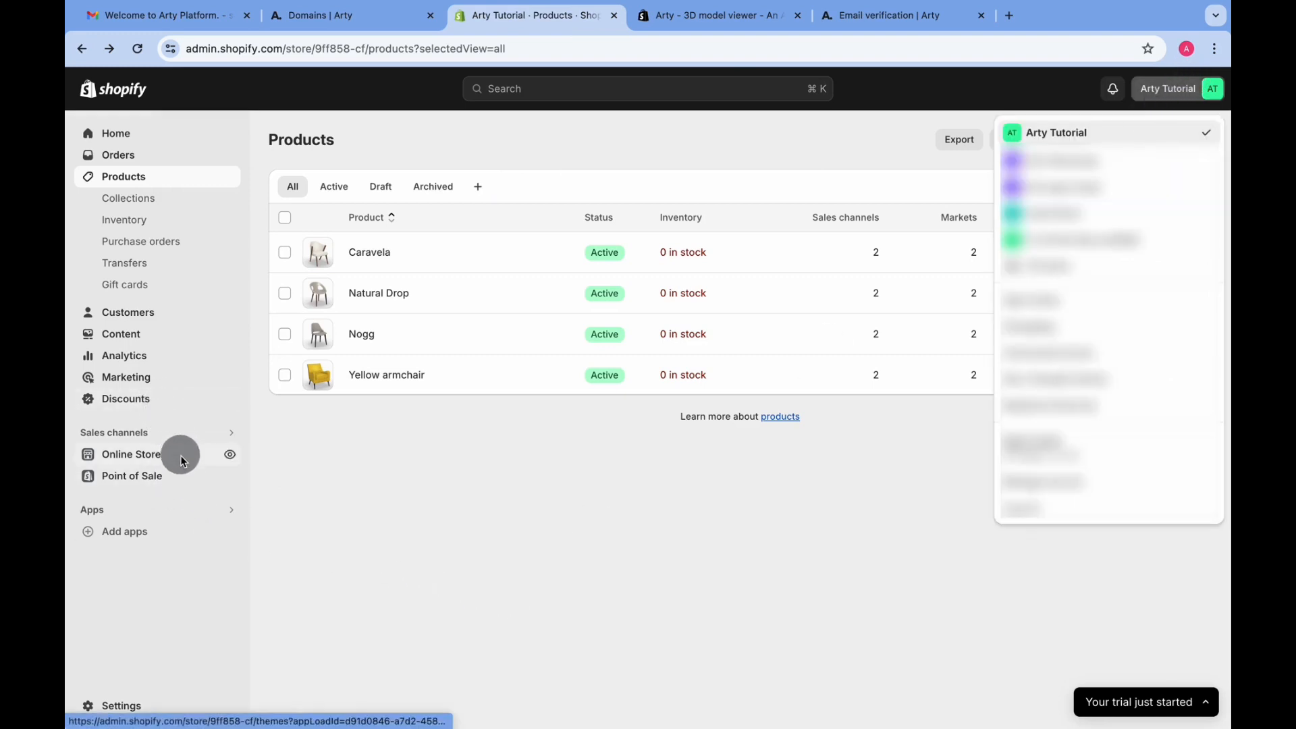
left_click(95, 703)
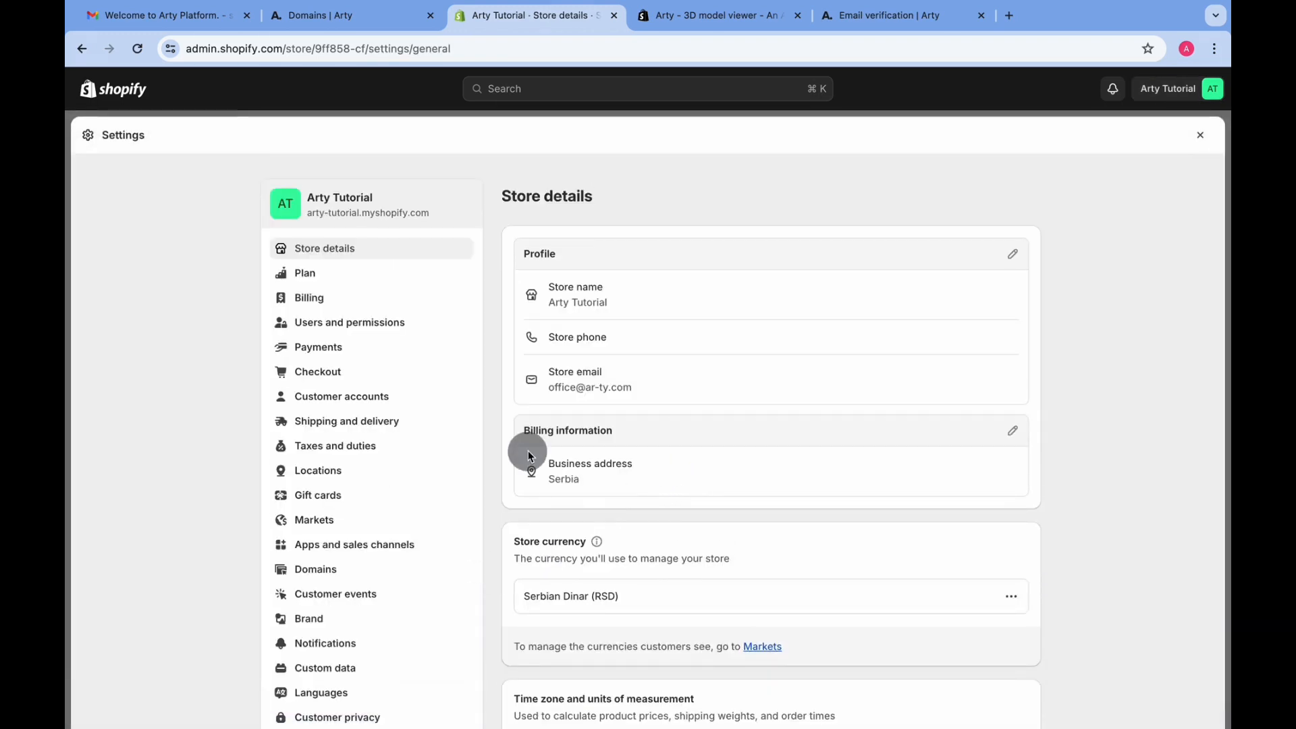
left_click(330, 574)
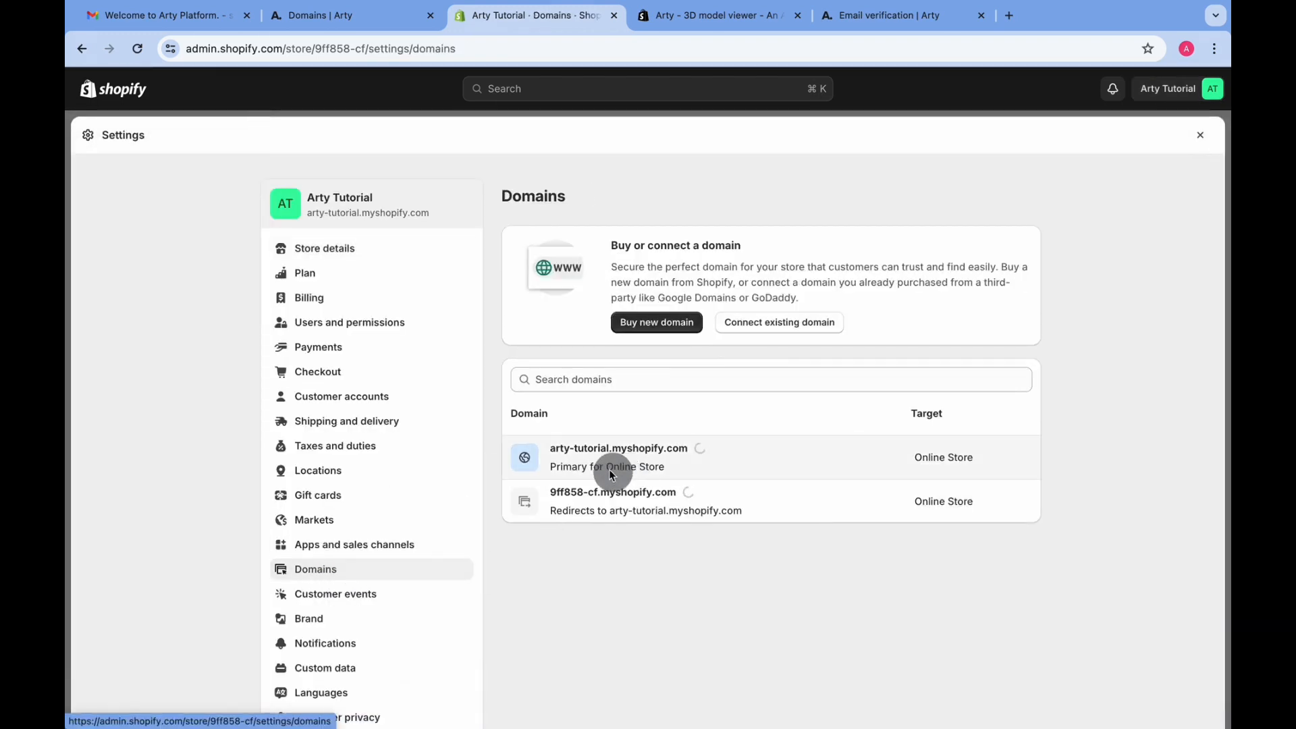
left_click_drag(553, 450, 689, 448)
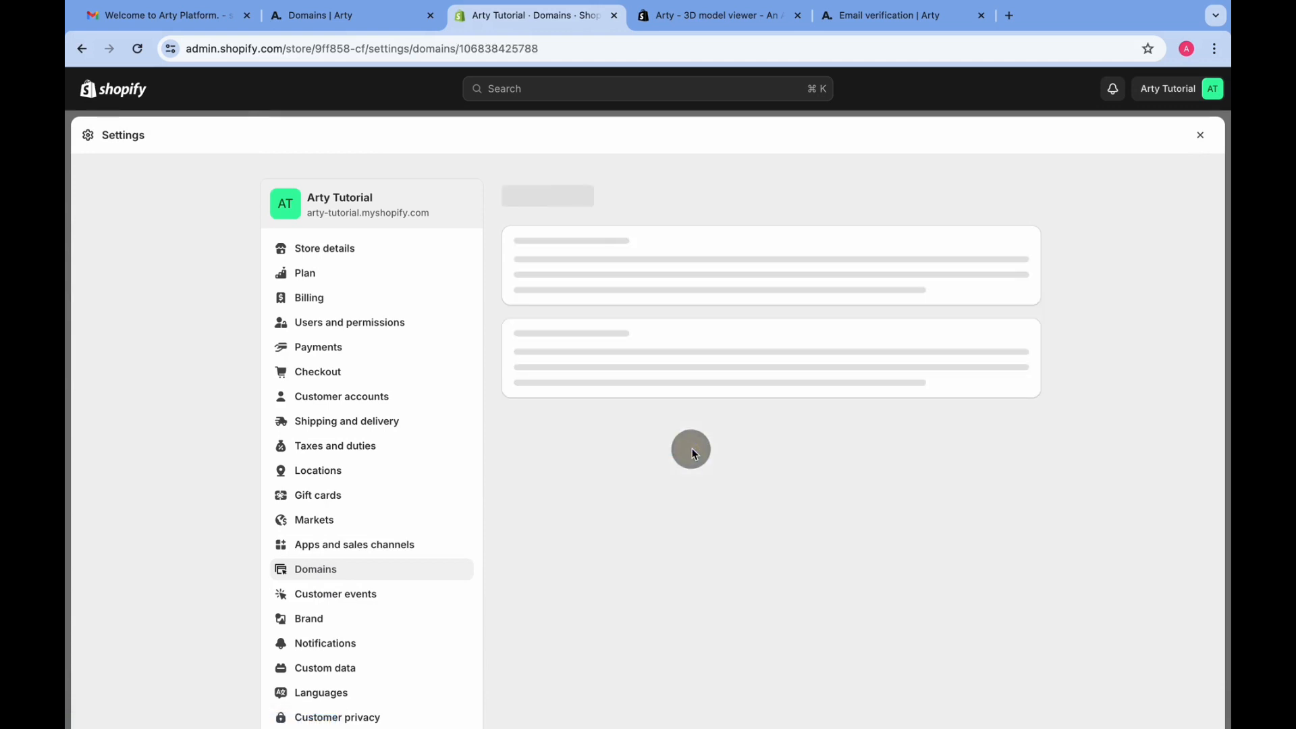
triple_click(642, 193)
key("ctrl+c")
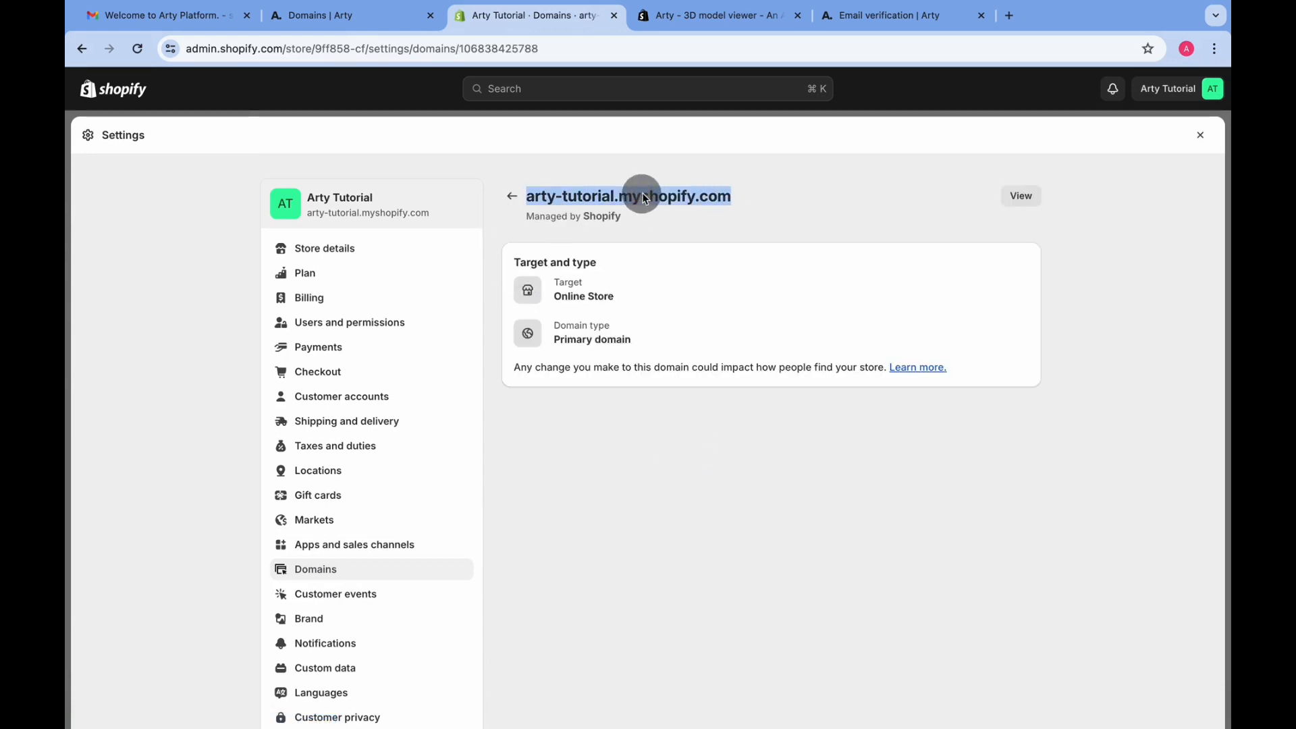
Paste arty-tutorial.myshopify.com into Arty's domain url field and save it
left_click(350, 23)
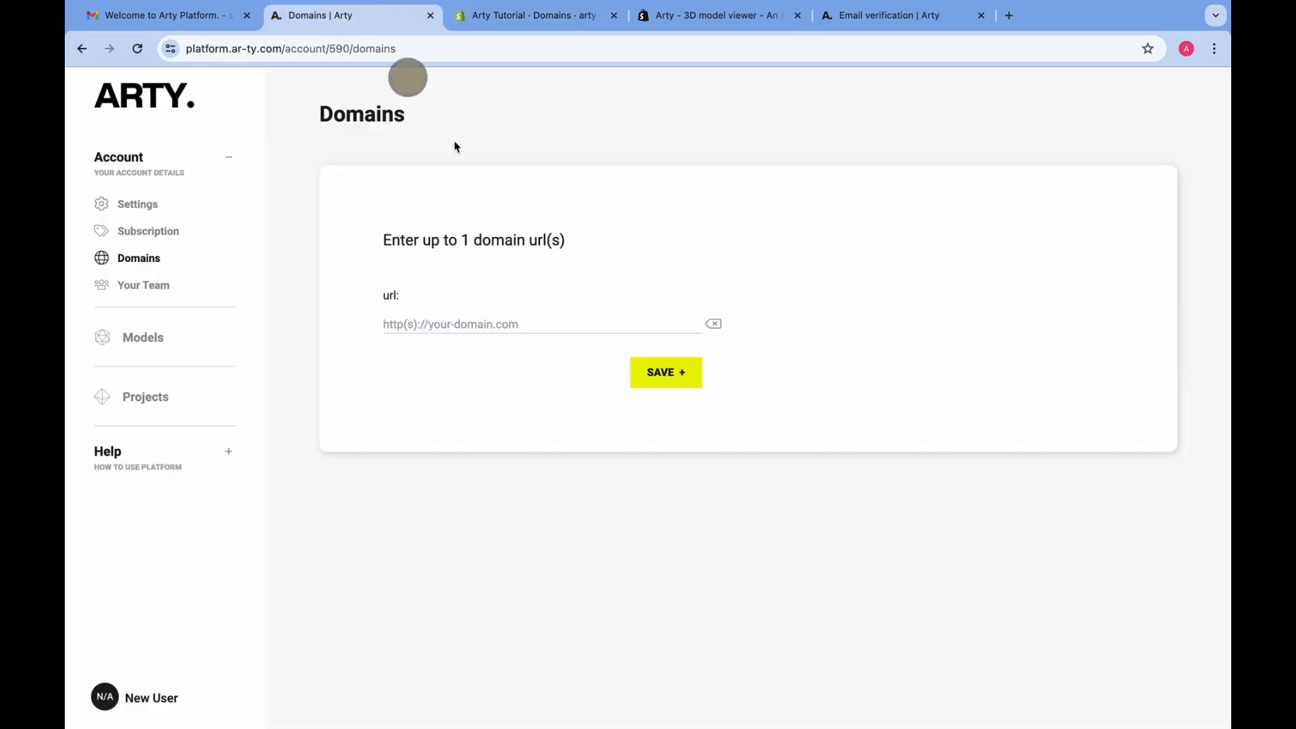
left_click(515, 334)
key("ctrl+v")
left_click(664, 371)
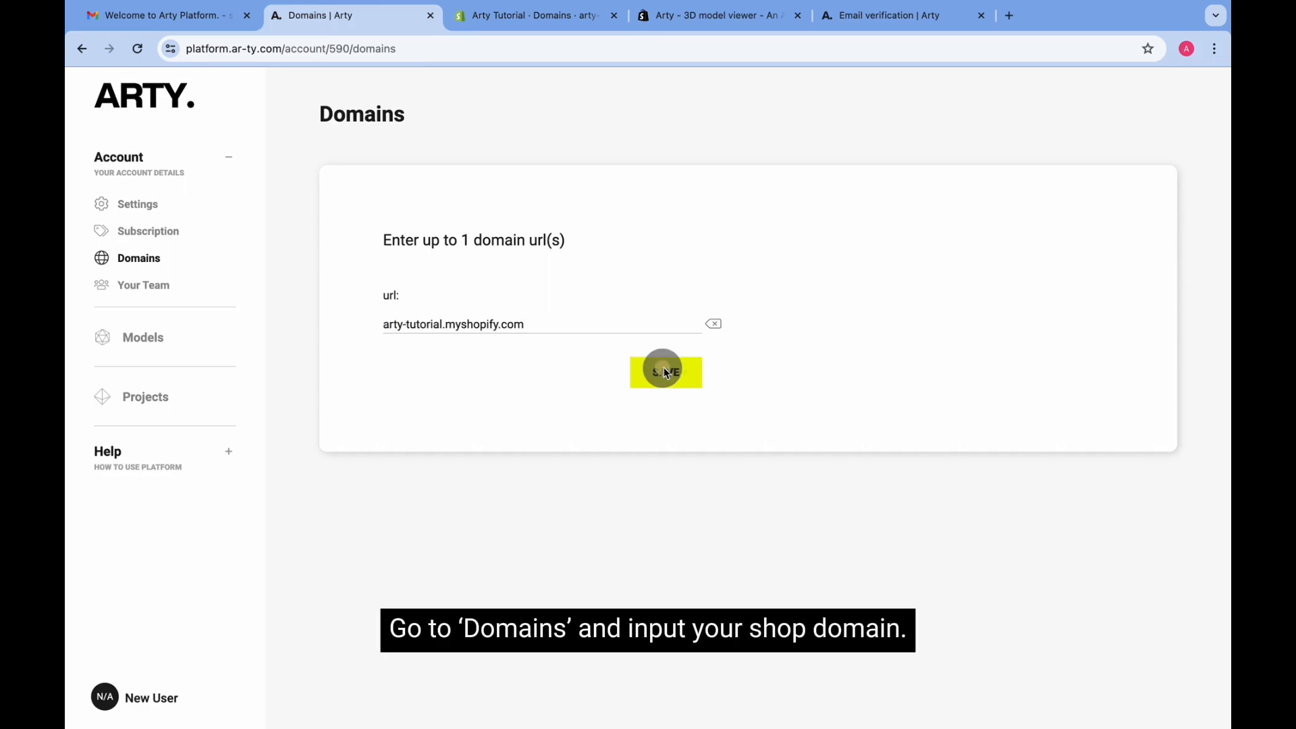
Open the project's 3D Viewer from the Projects list
left_click(143, 346)
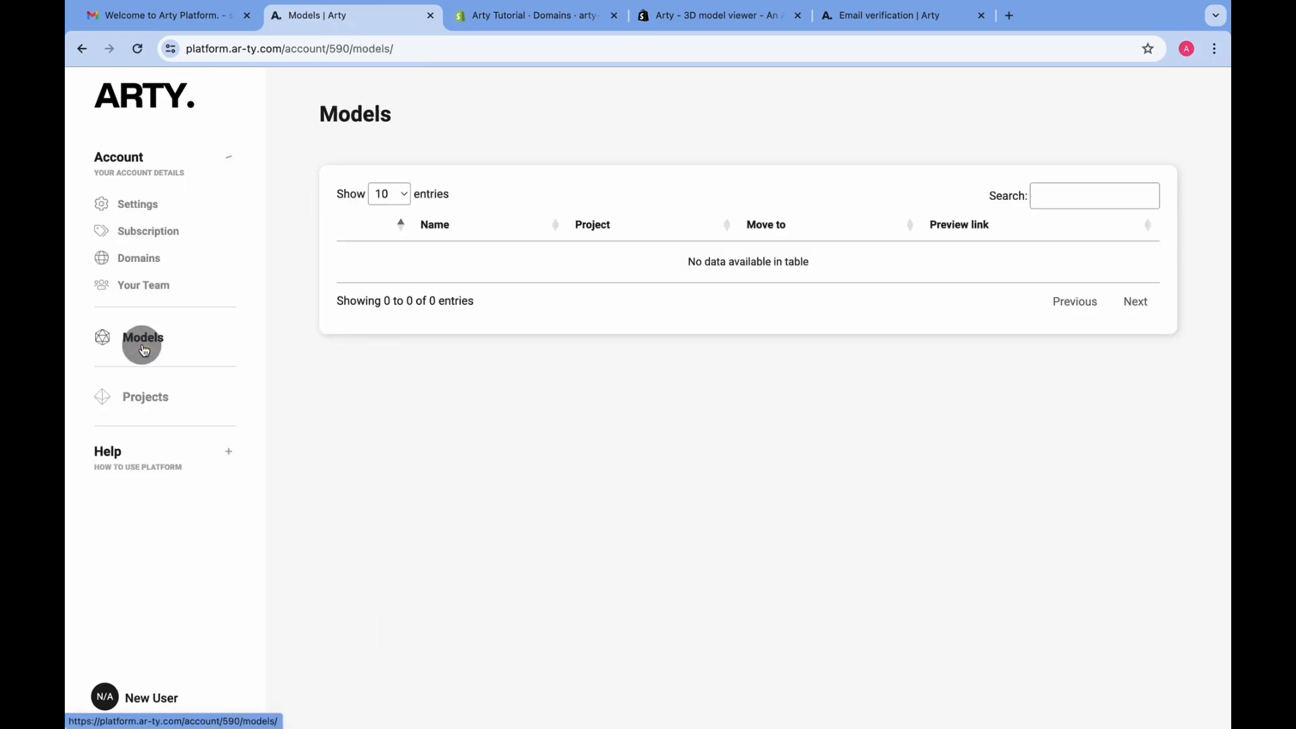
left_click(147, 397)
left_click(707, 385)
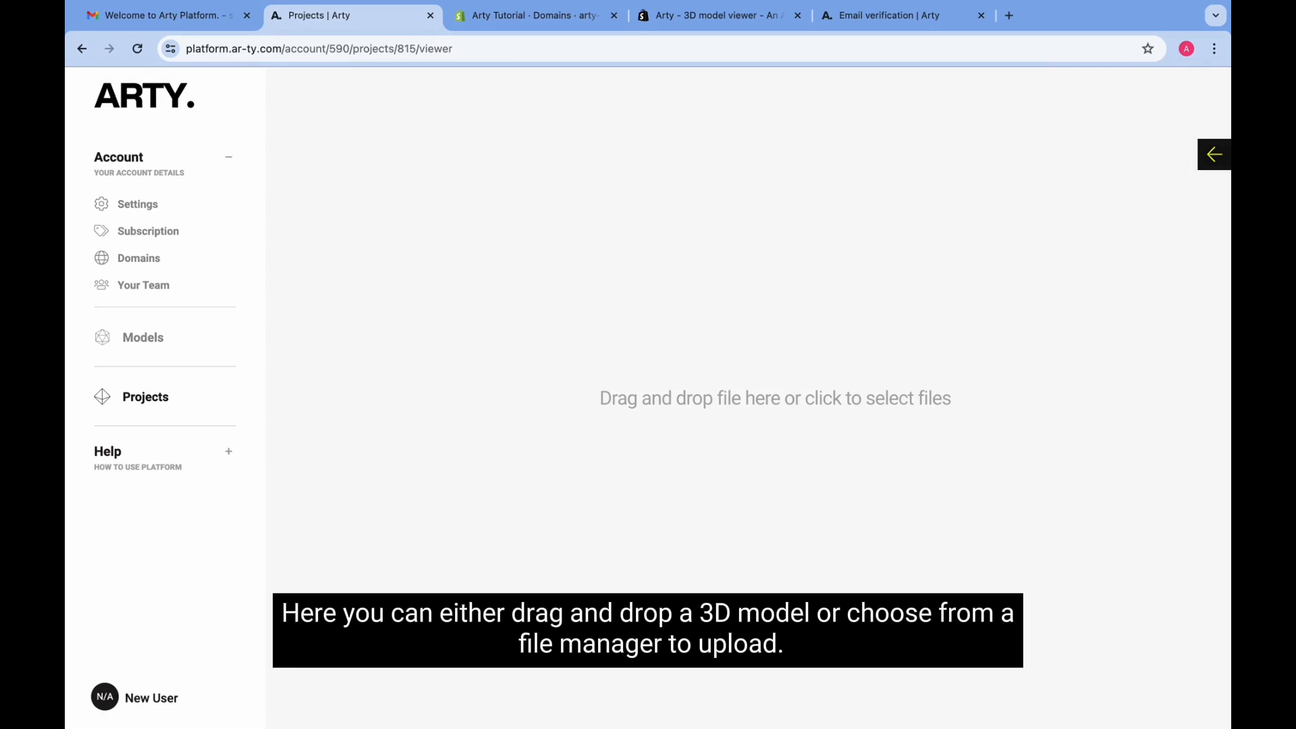
Upload the caravela chair model file, view its Model panel, and go back to Projects
left_click_drag(958, 607, 856, 665)
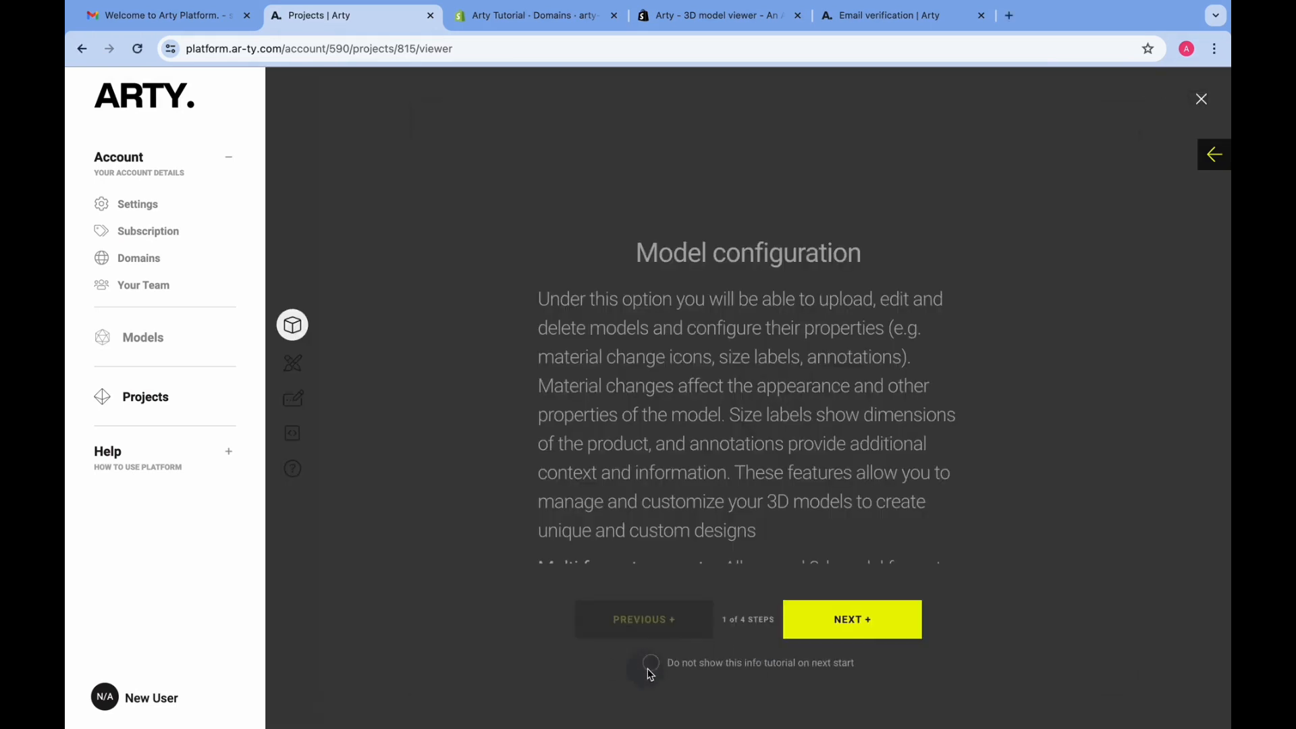
left_click(1201, 102)
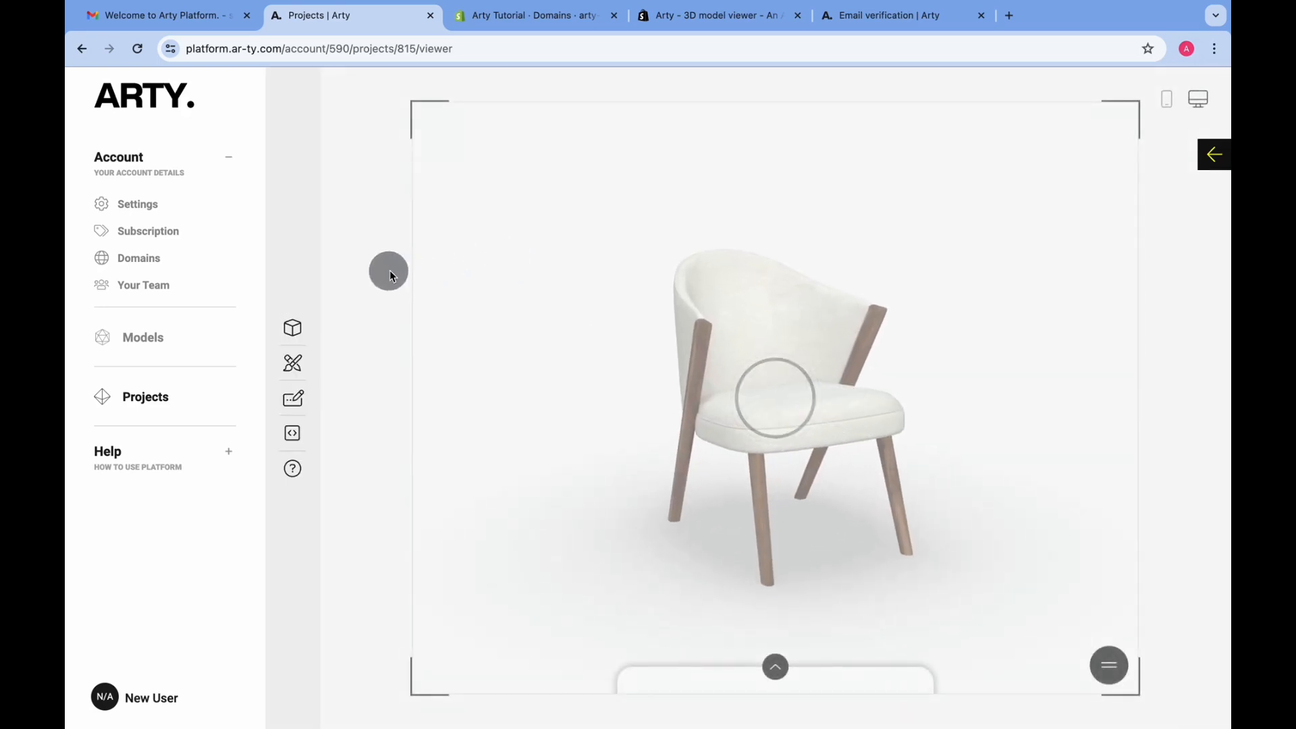
left_click(292, 322)
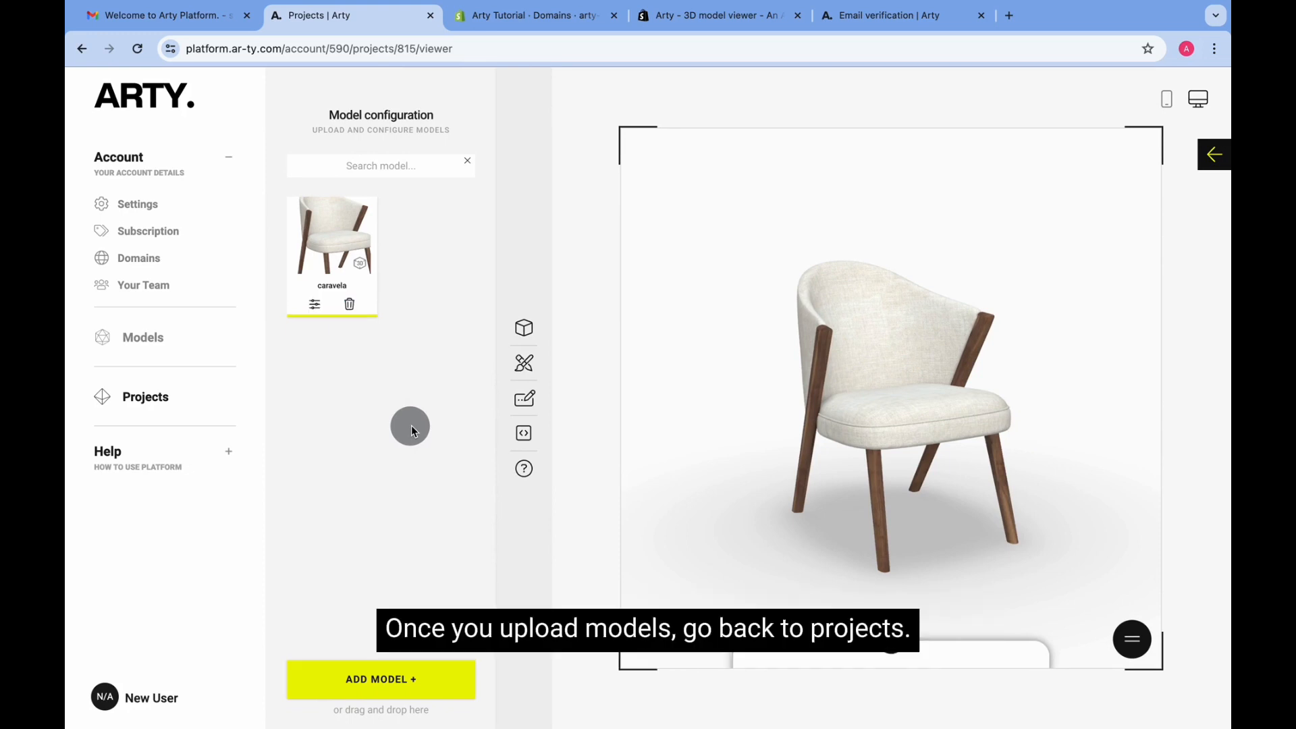
left_click(1213, 157)
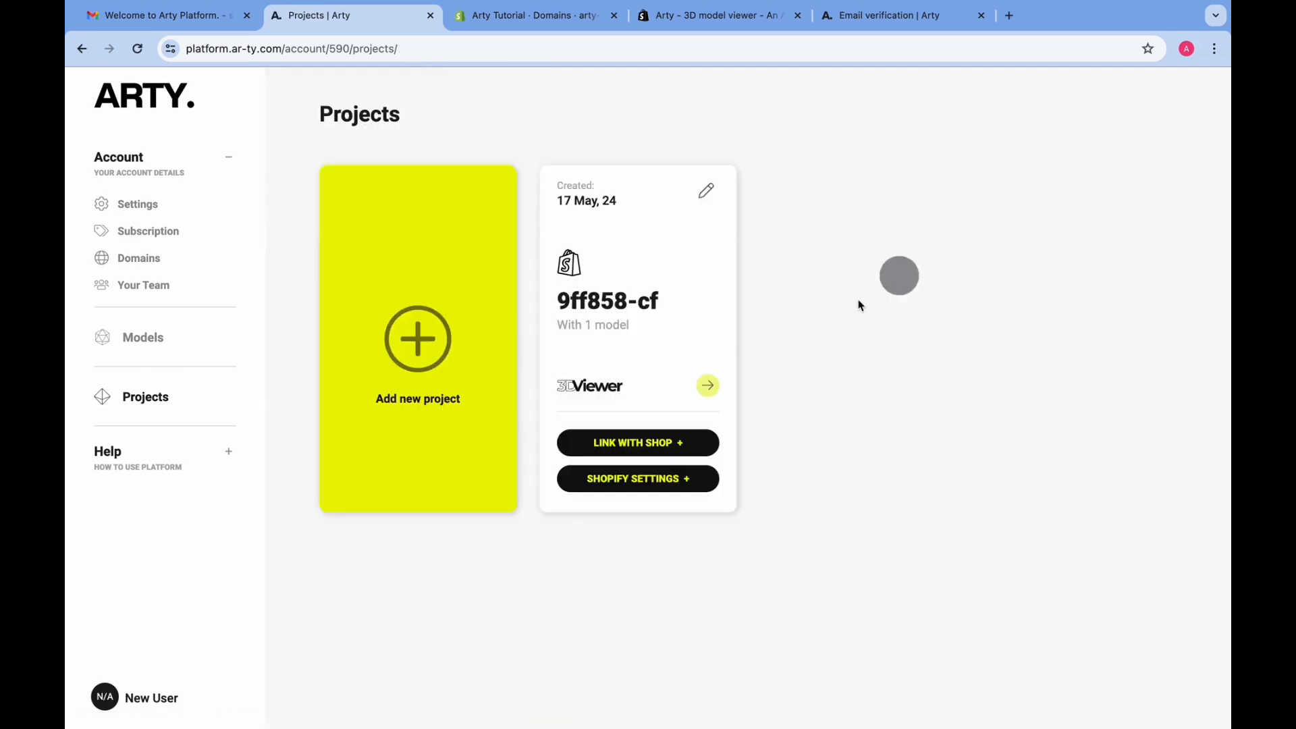
Open the shop's product linking page and check the Shopify products list
left_click(655, 442)
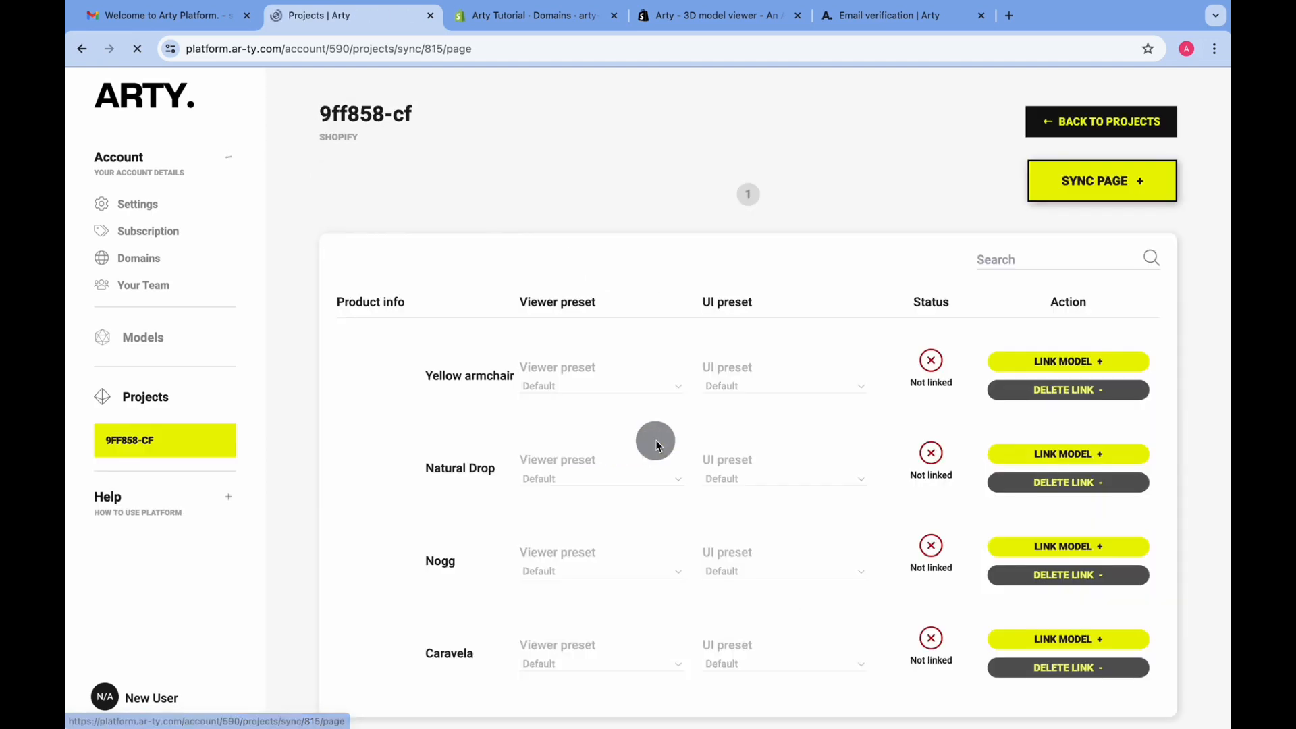
scroll(565, 395, "down", 2)
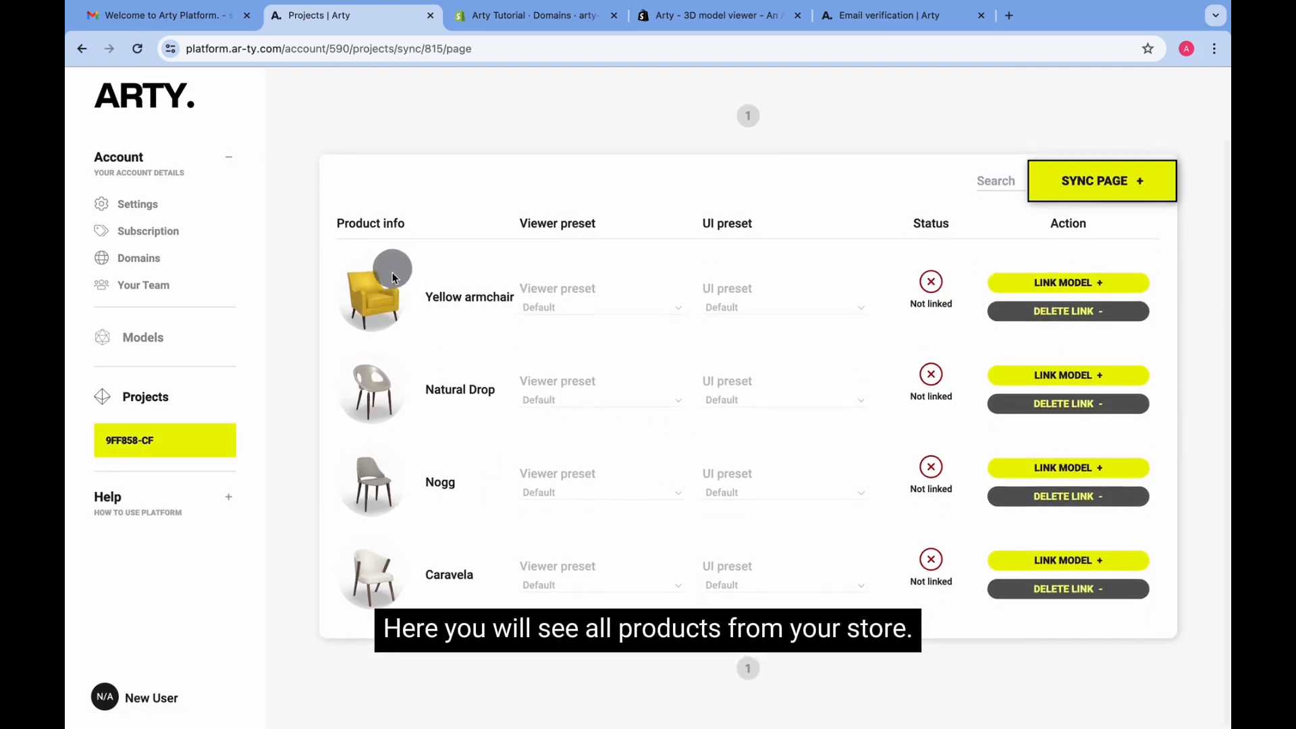
left_click(507, 15)
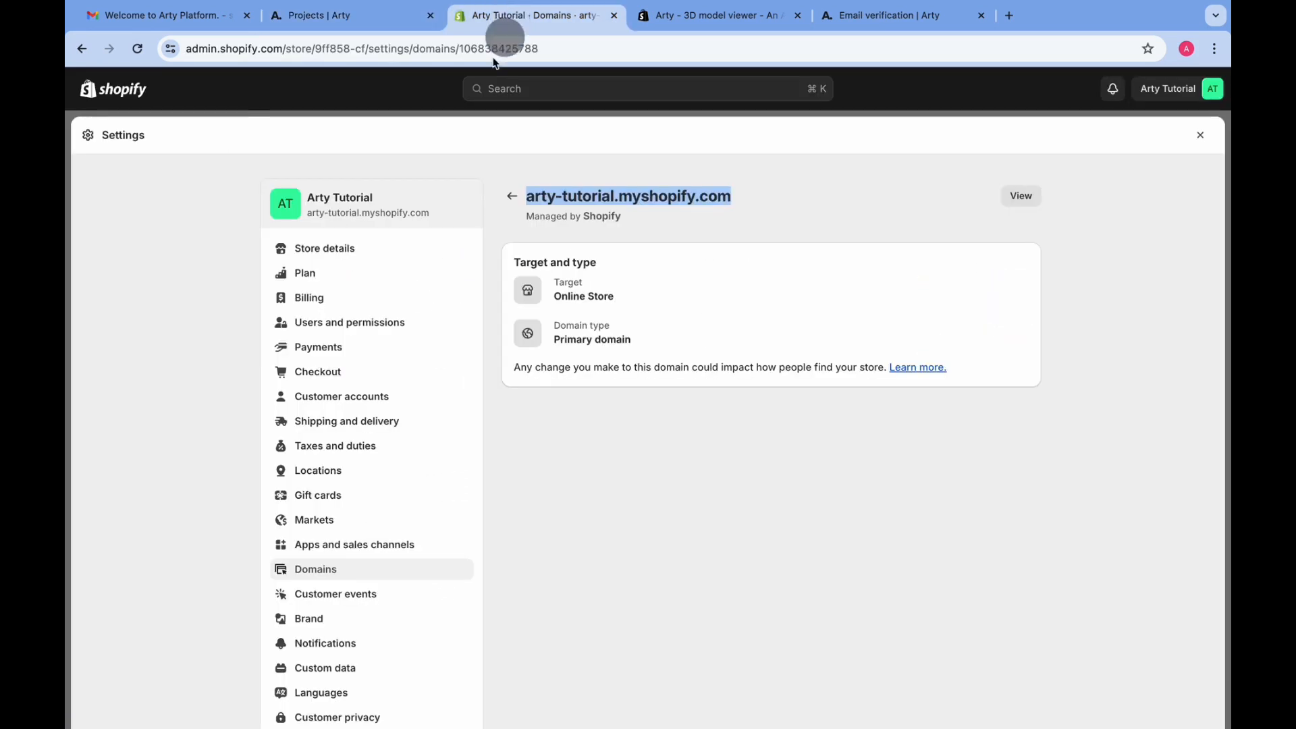
left_click(1197, 138)
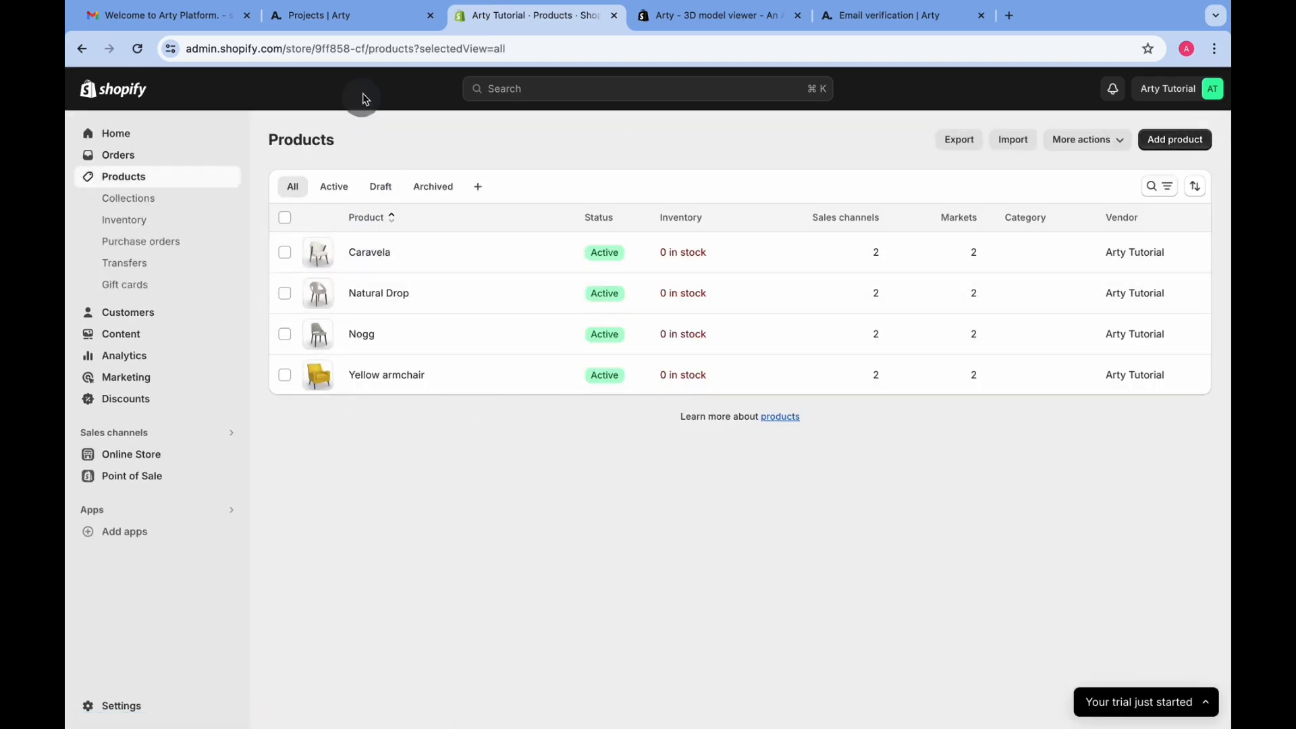
left_click(352, 18)
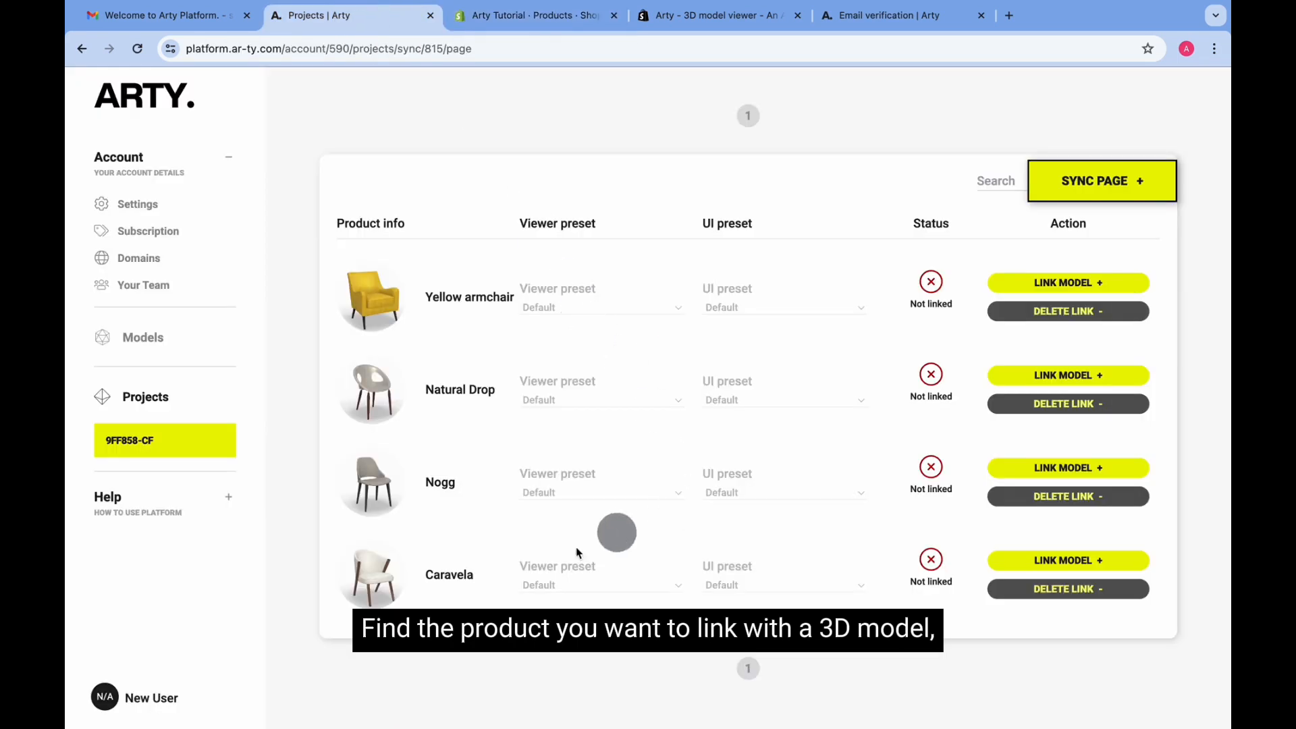
Link the caravela model to the Caravela product and sync the page
left_click(1027, 569)
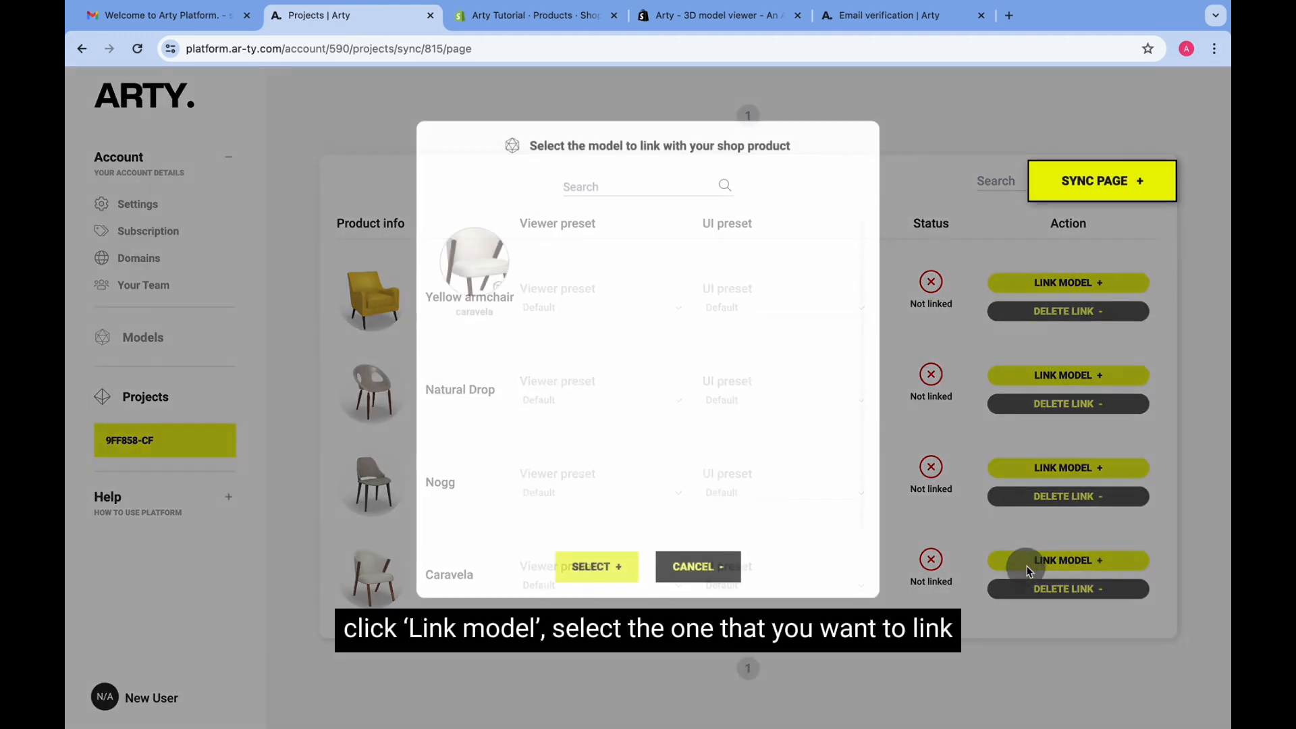
left_click(473, 256)
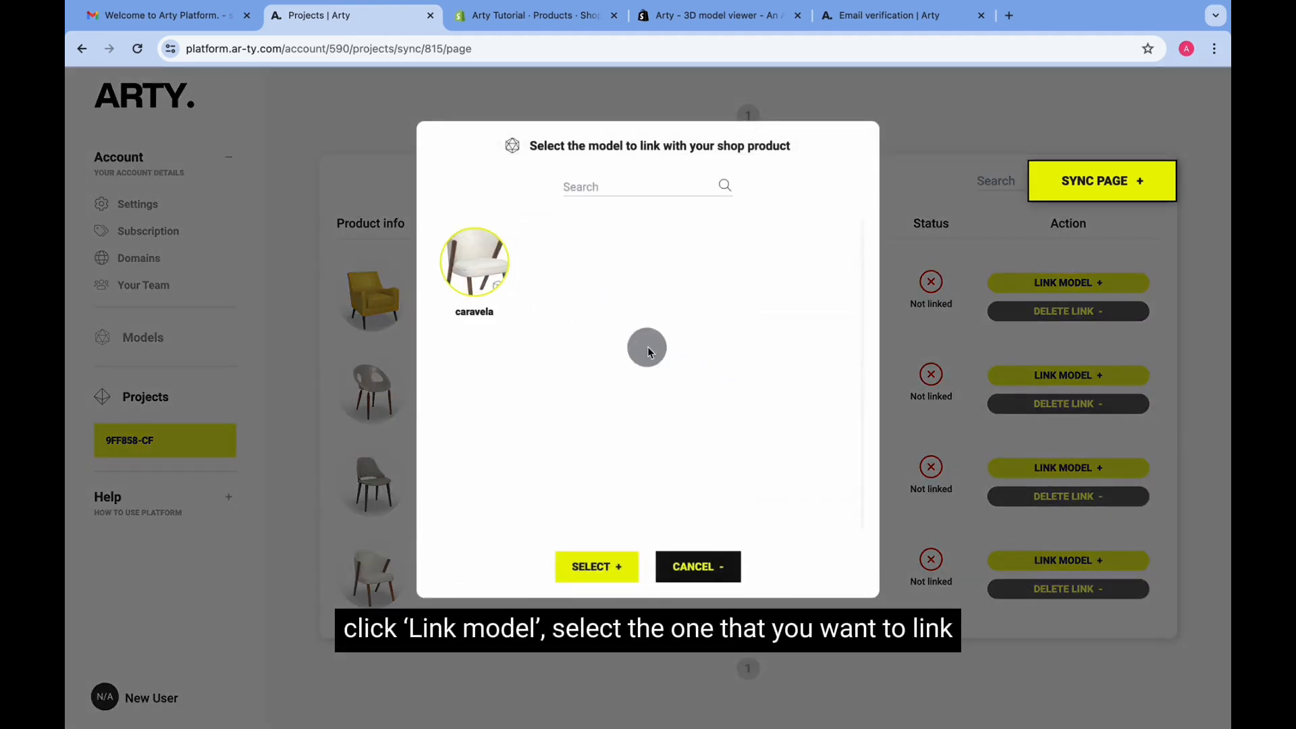
left_click(597, 566)
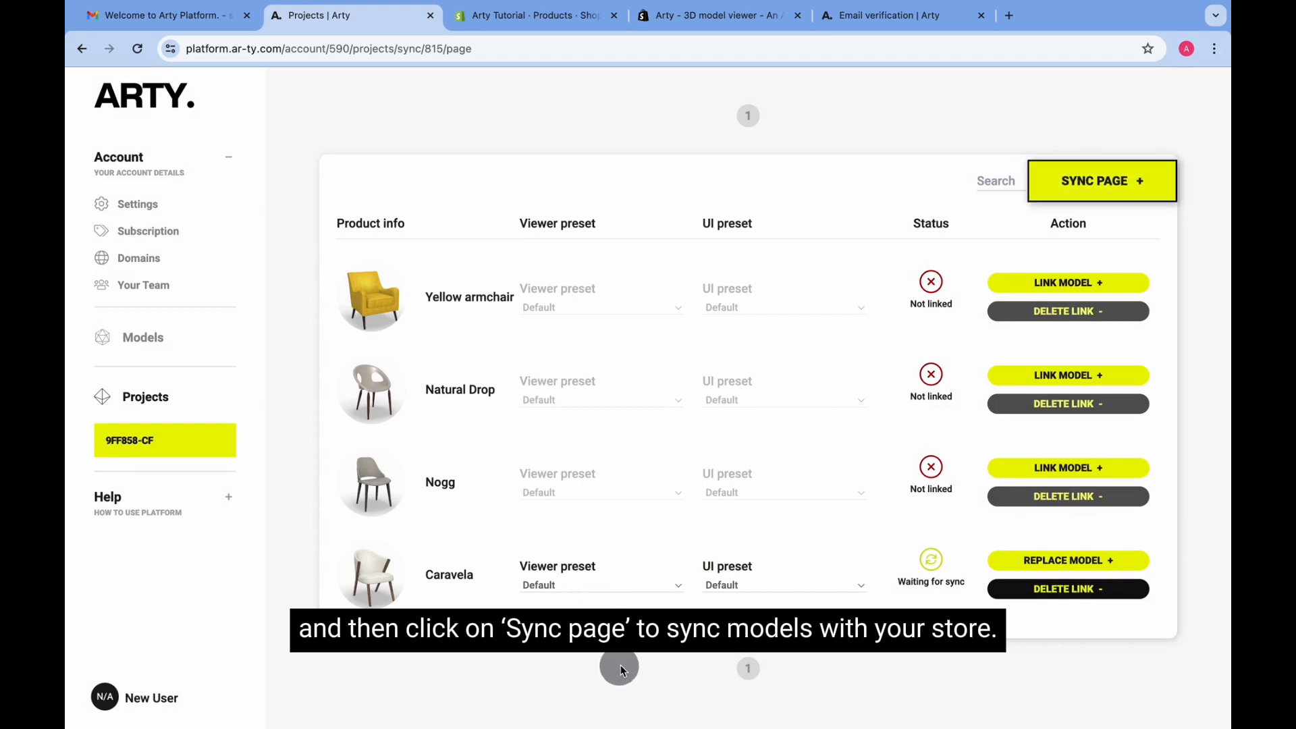
left_click(1077, 180)
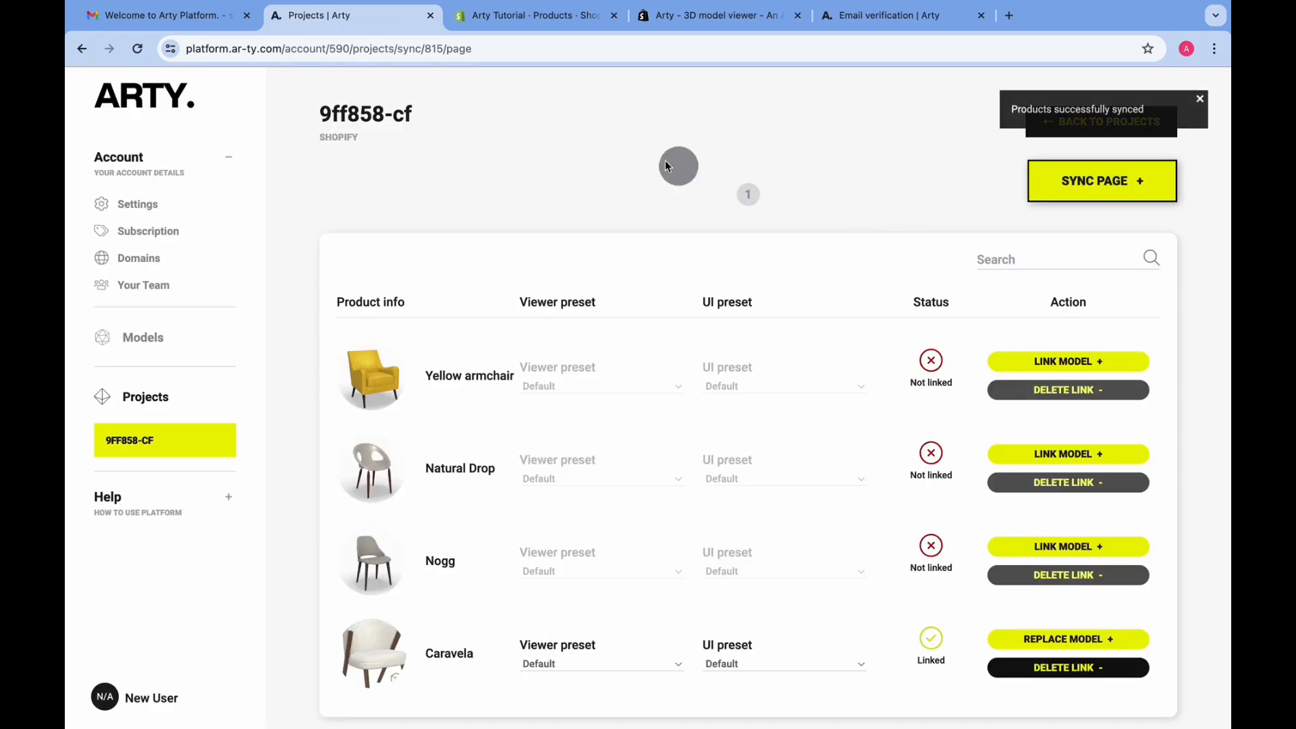
left_click(553, 15)
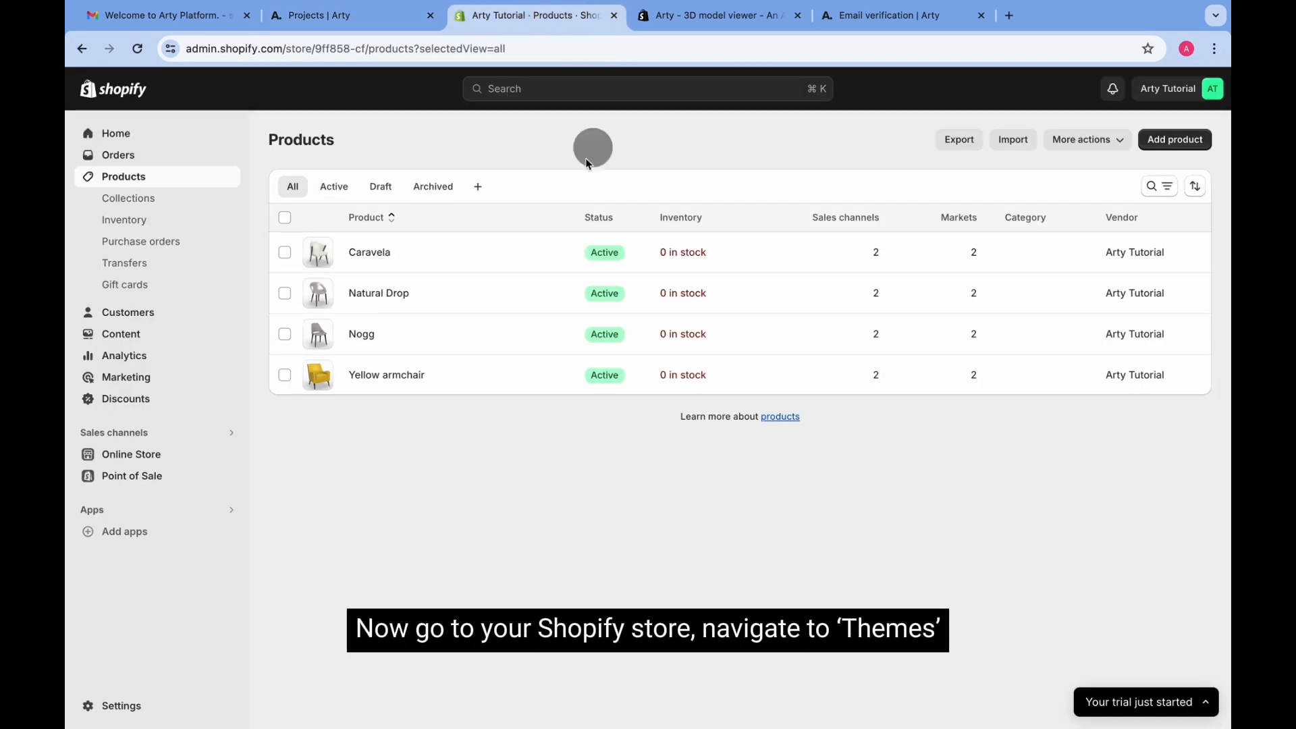
Customize the Dawn theme and open the Caravela product page in the preview
left_click(147, 458)
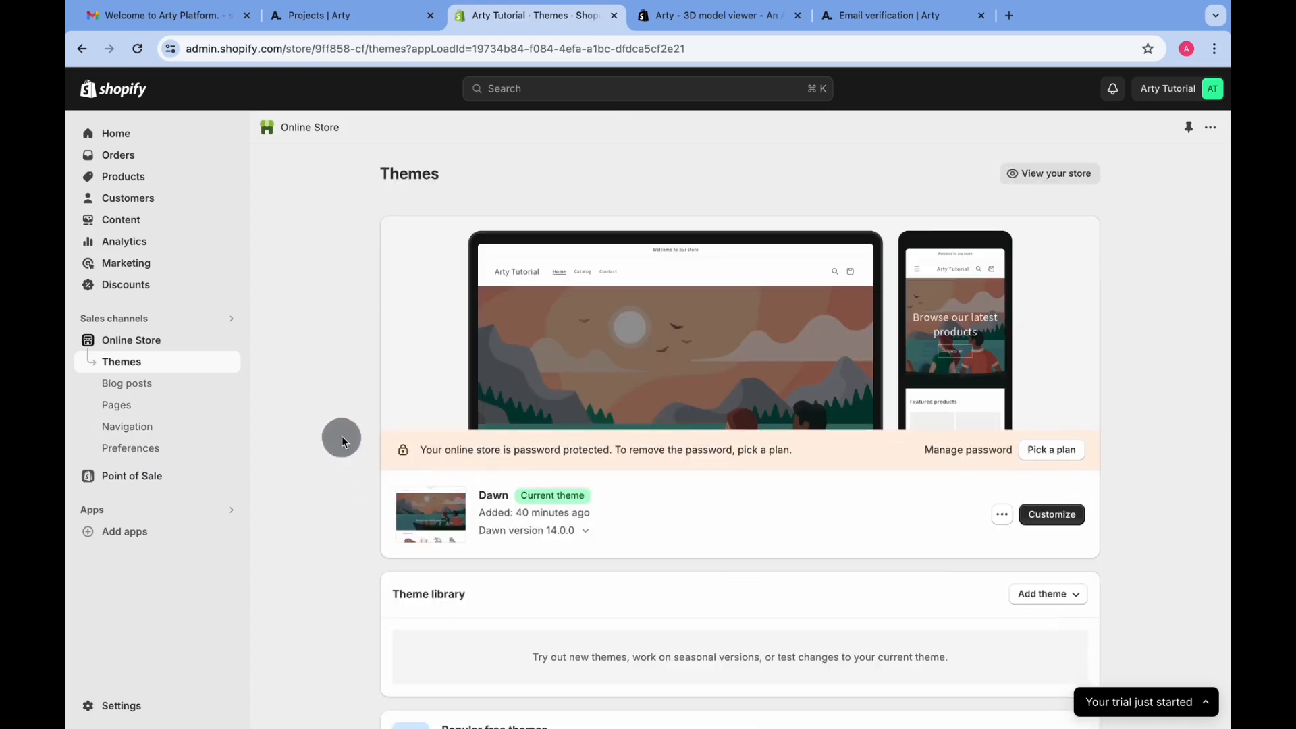
left_click(1060, 516)
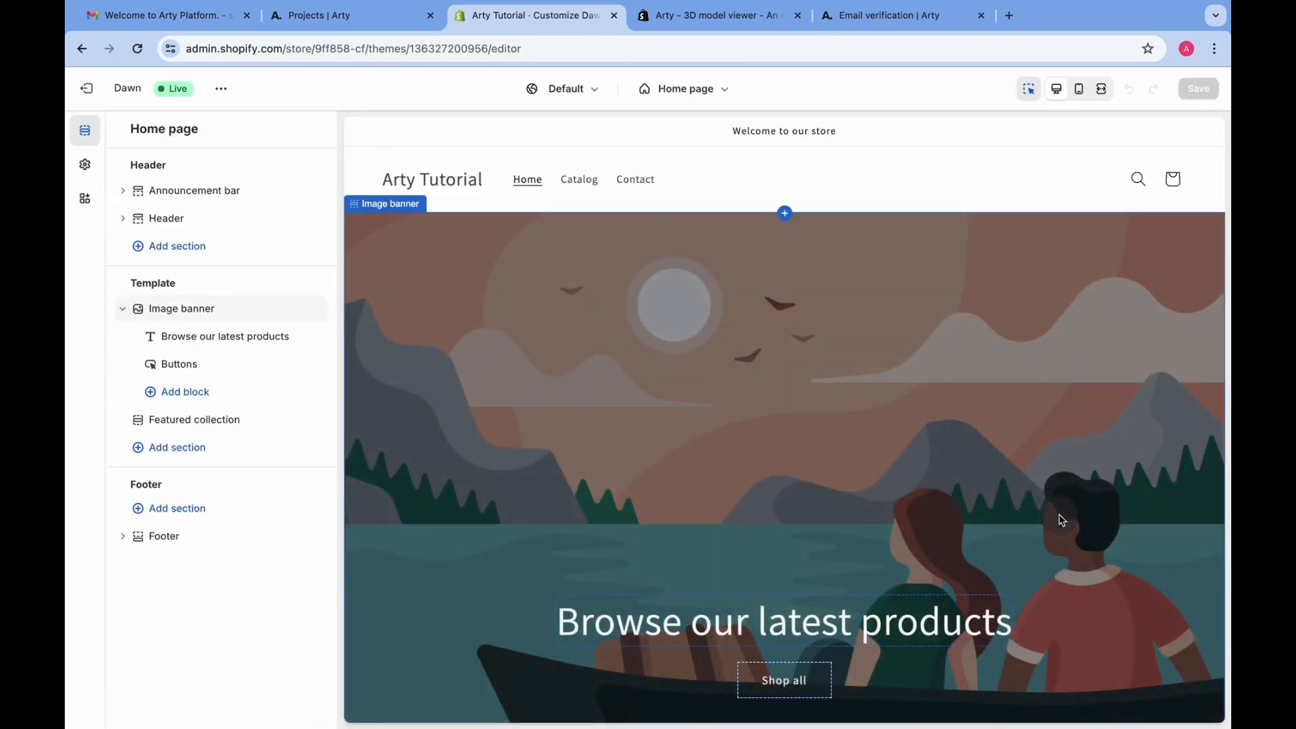
scroll(786, 365, "down", 6)
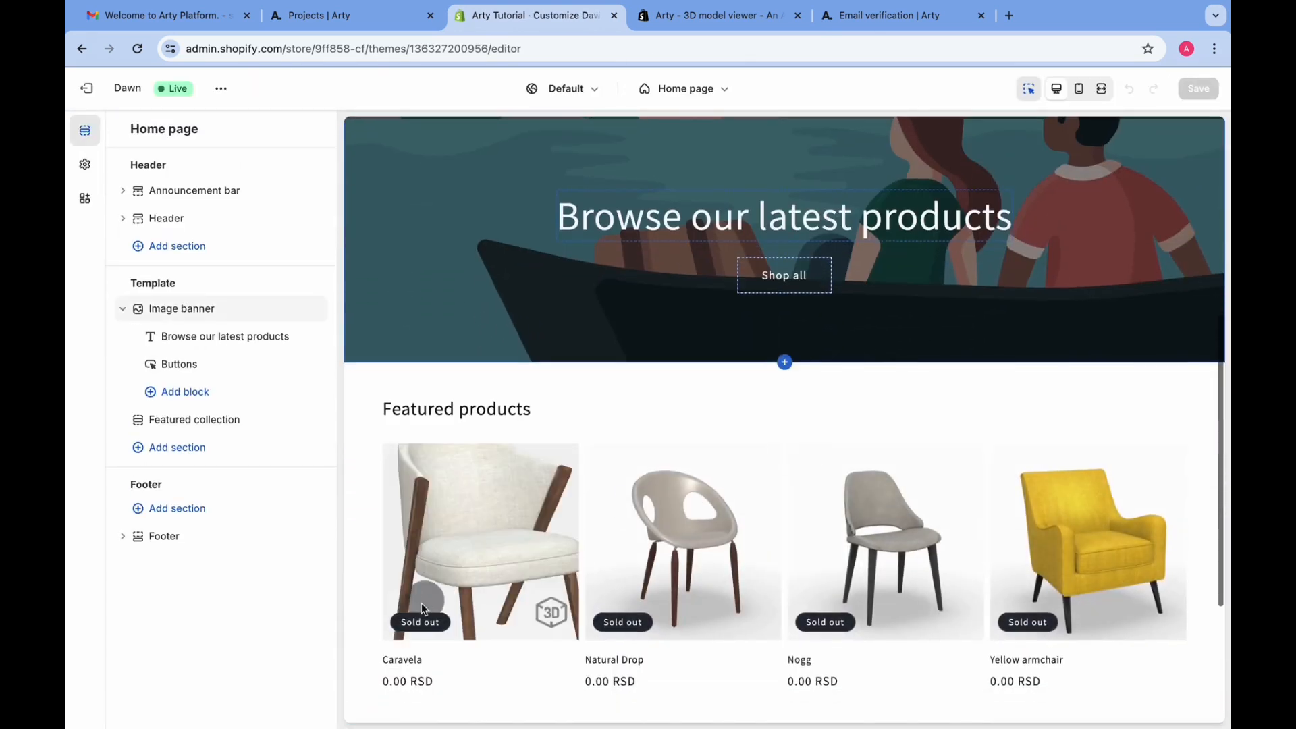
left_click(427, 663)
scroll(409, 668, "down", 1)
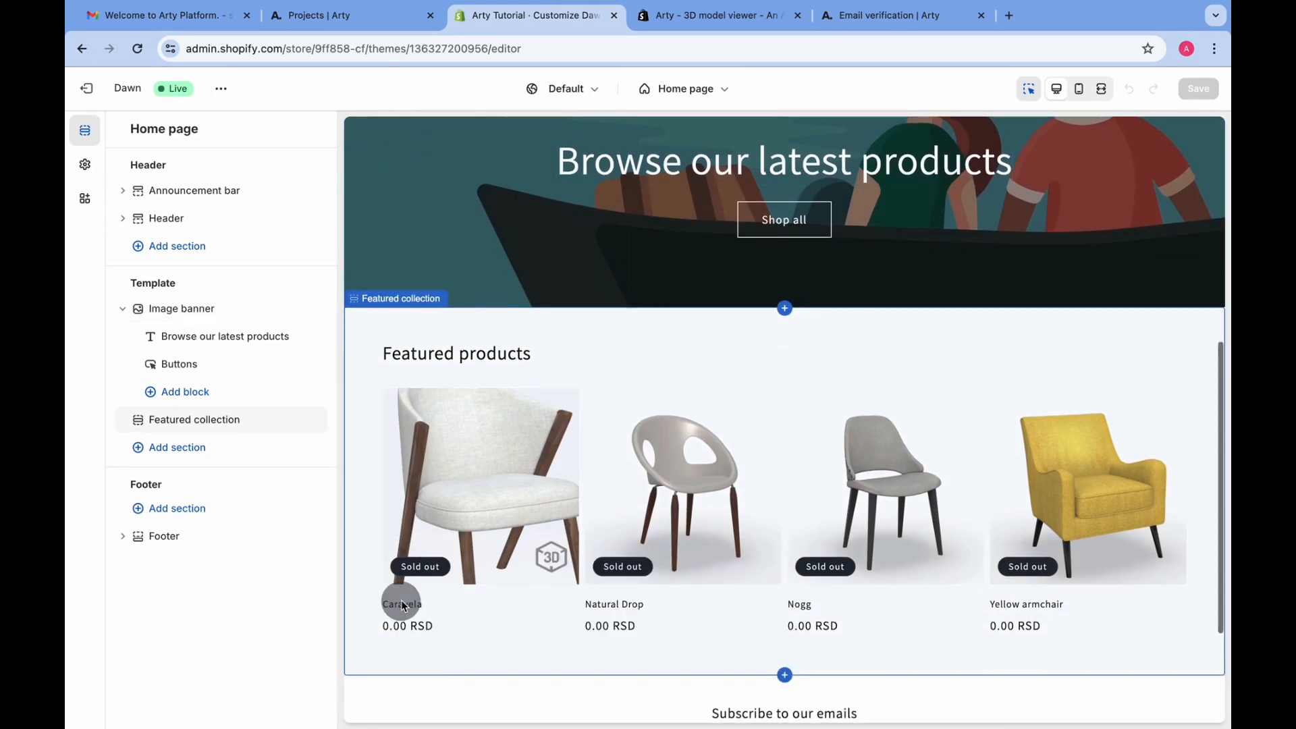
left_click(403, 608)
left_click(404, 604)
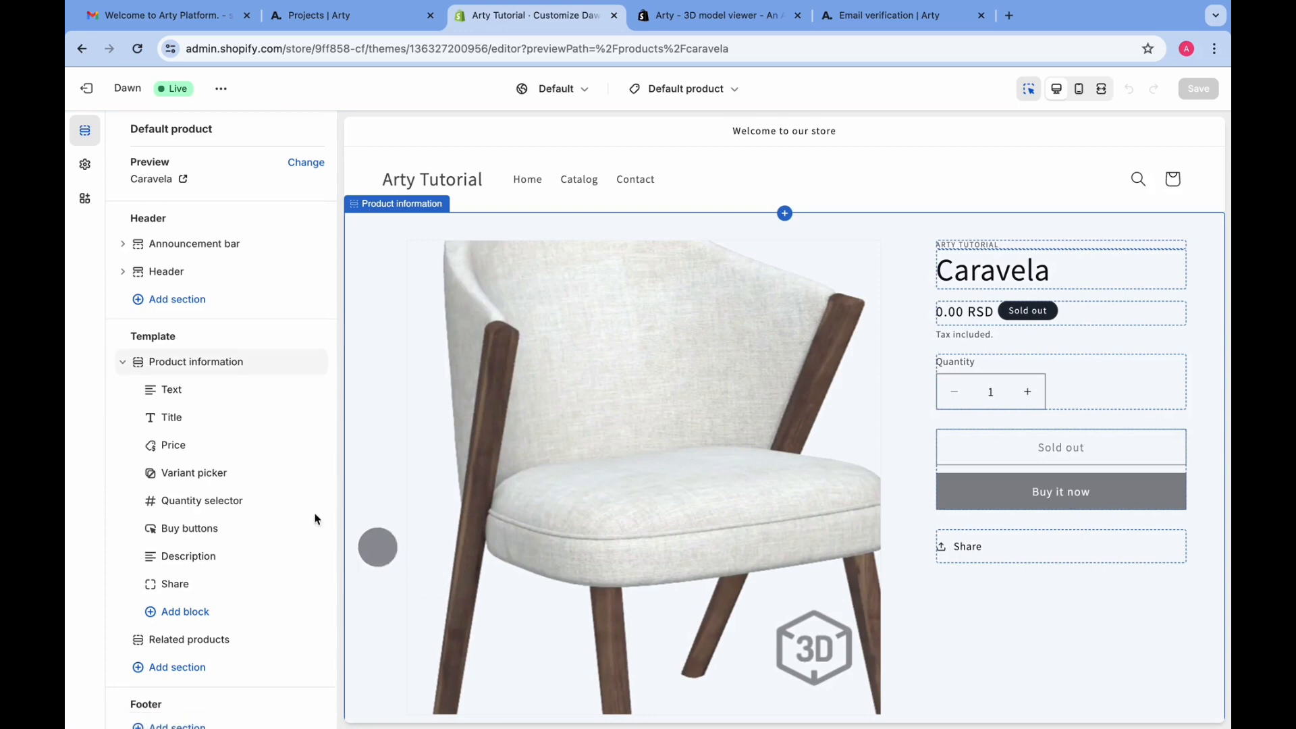
Add the Arty 3D model viewer app block to the product template
scroll(209, 457, "down", 1)
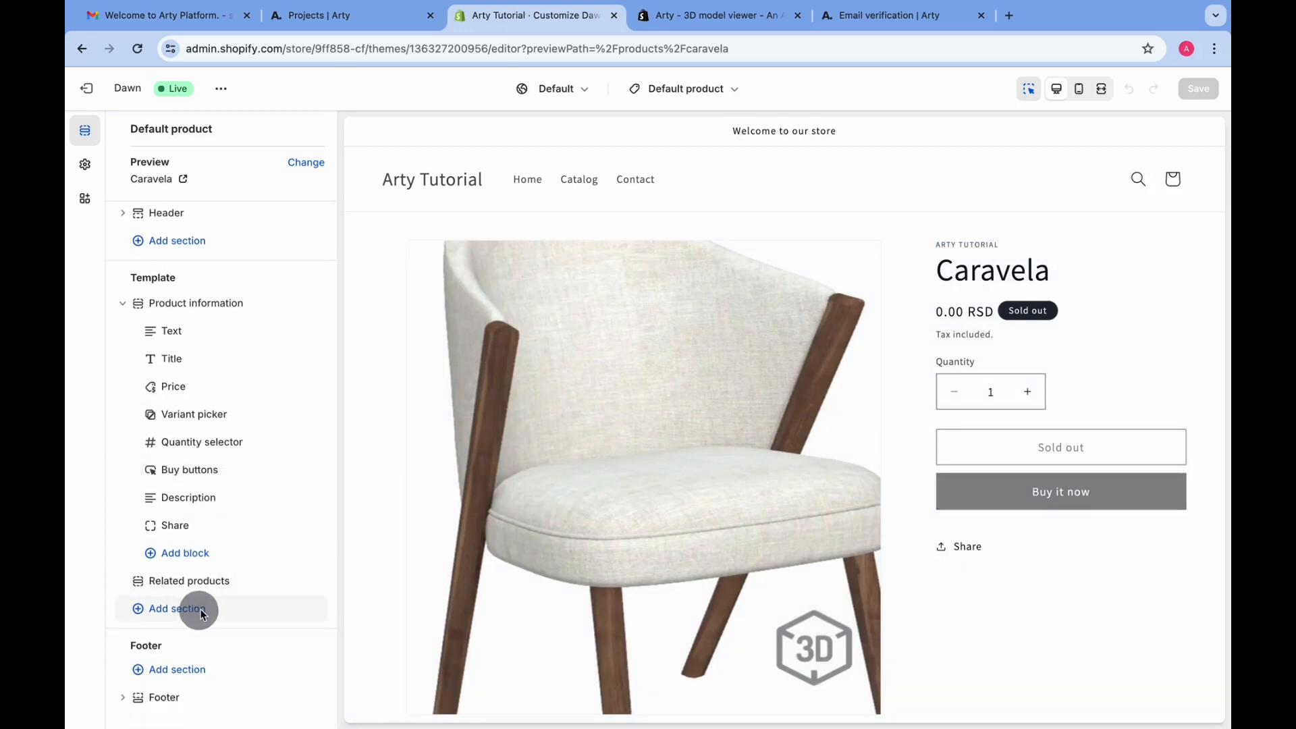
left_click(230, 560)
left_click(471, 336)
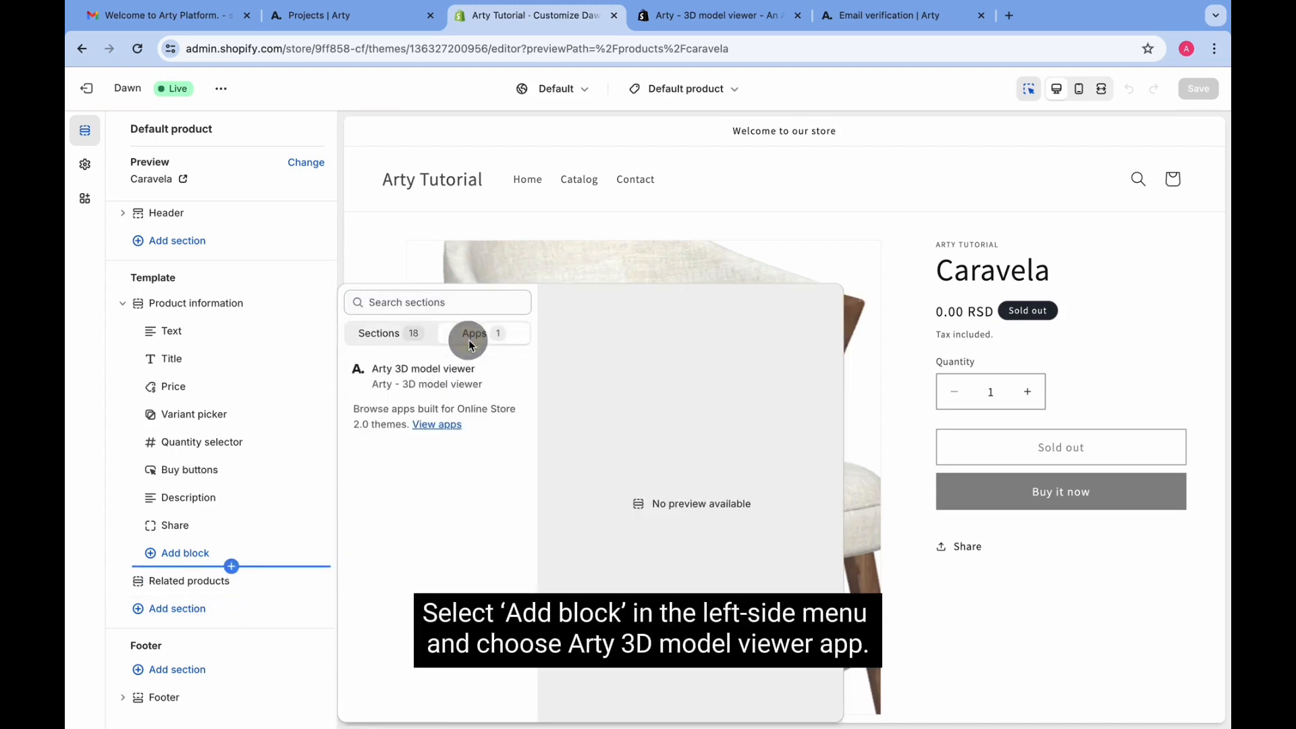
left_click(376, 370)
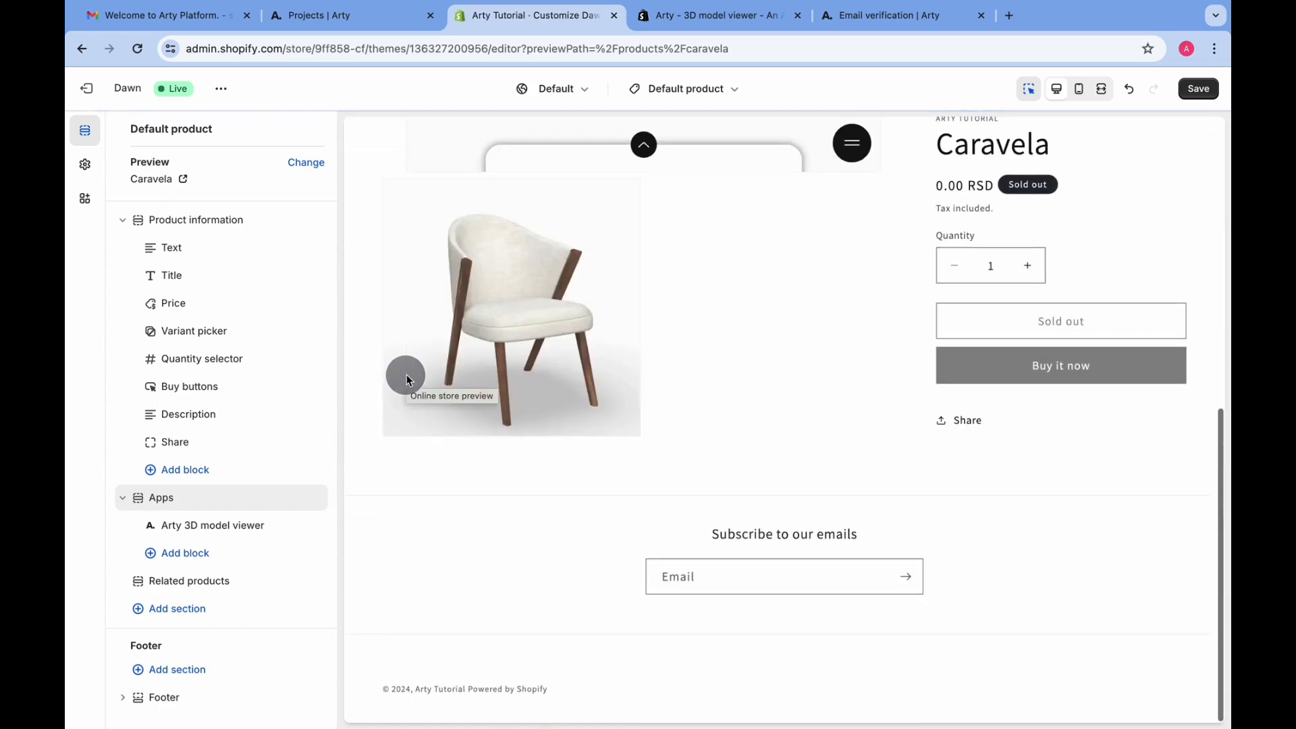
Save the Dawn theme changes and exit to Themes
scroll(754, 326, "up", 8)
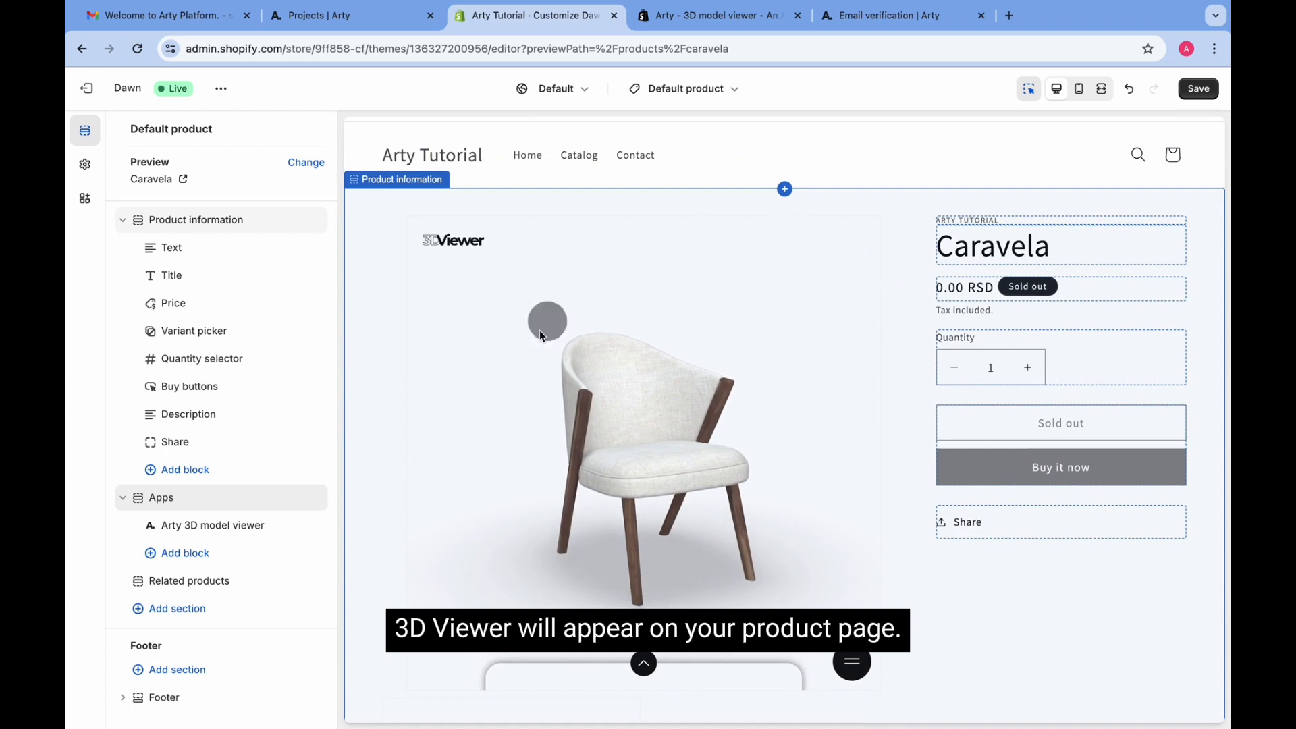
left_click(1199, 90)
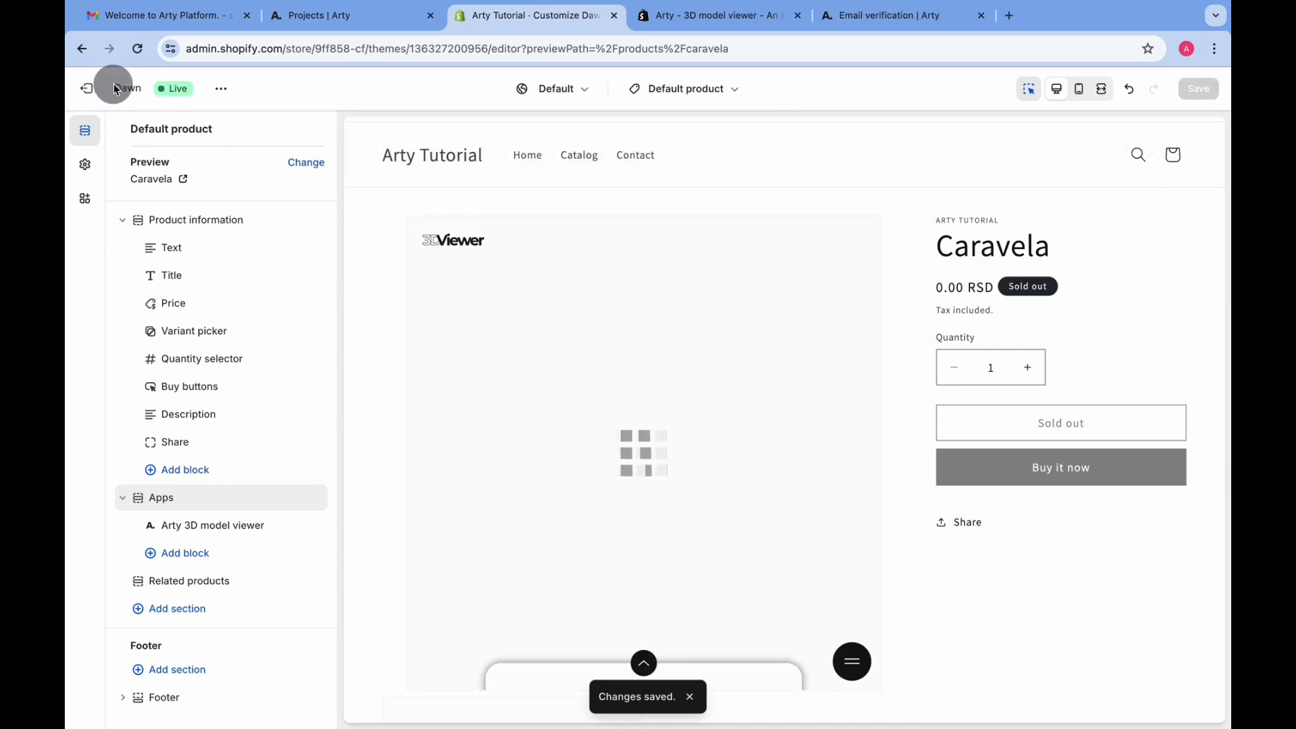
left_click(88, 93)
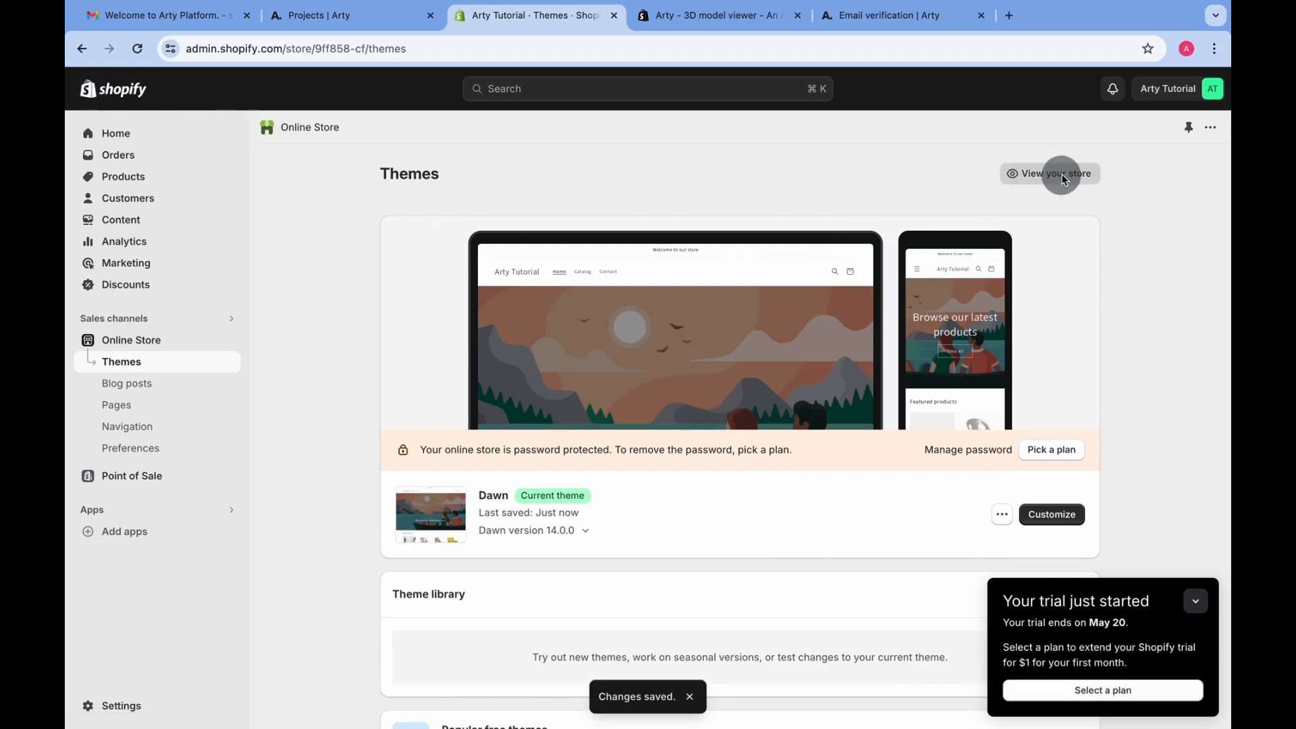
Open the live storefront and go to the Caravela product page from Featured products
left_click(1062, 177)
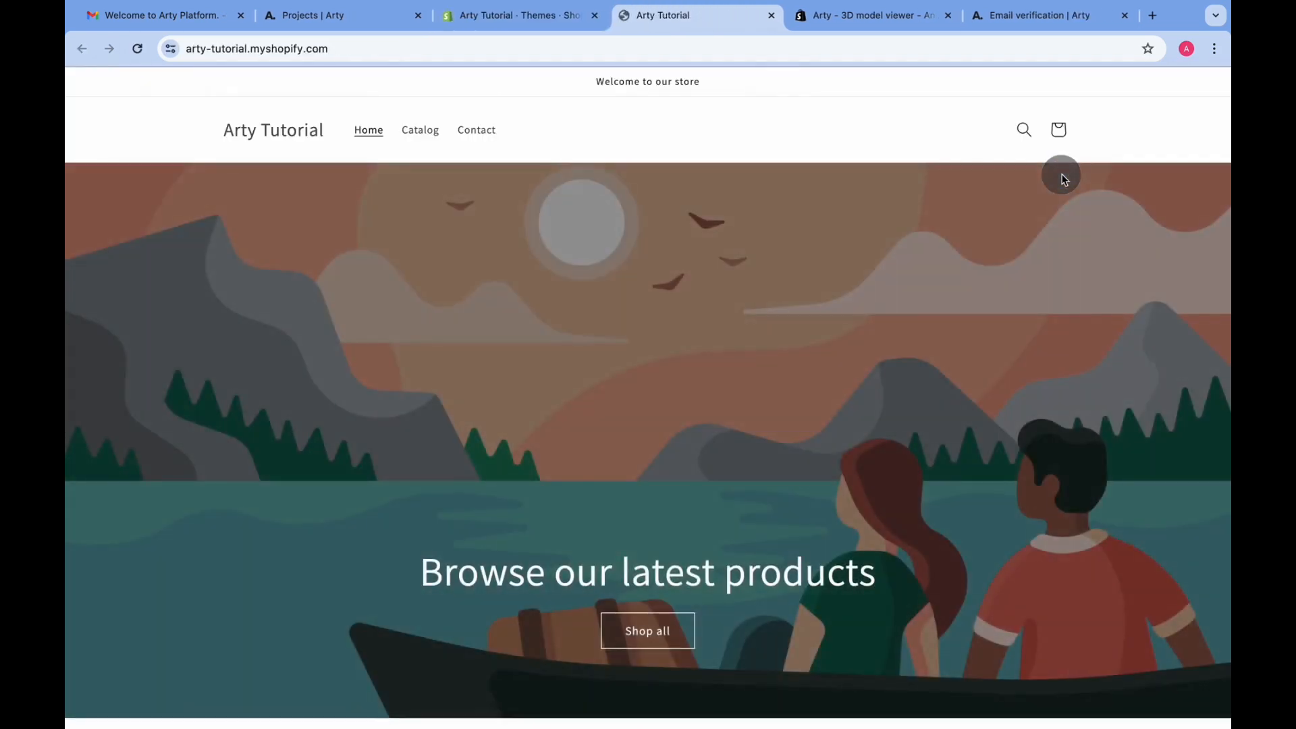
scroll(1061, 178, "down", 7)
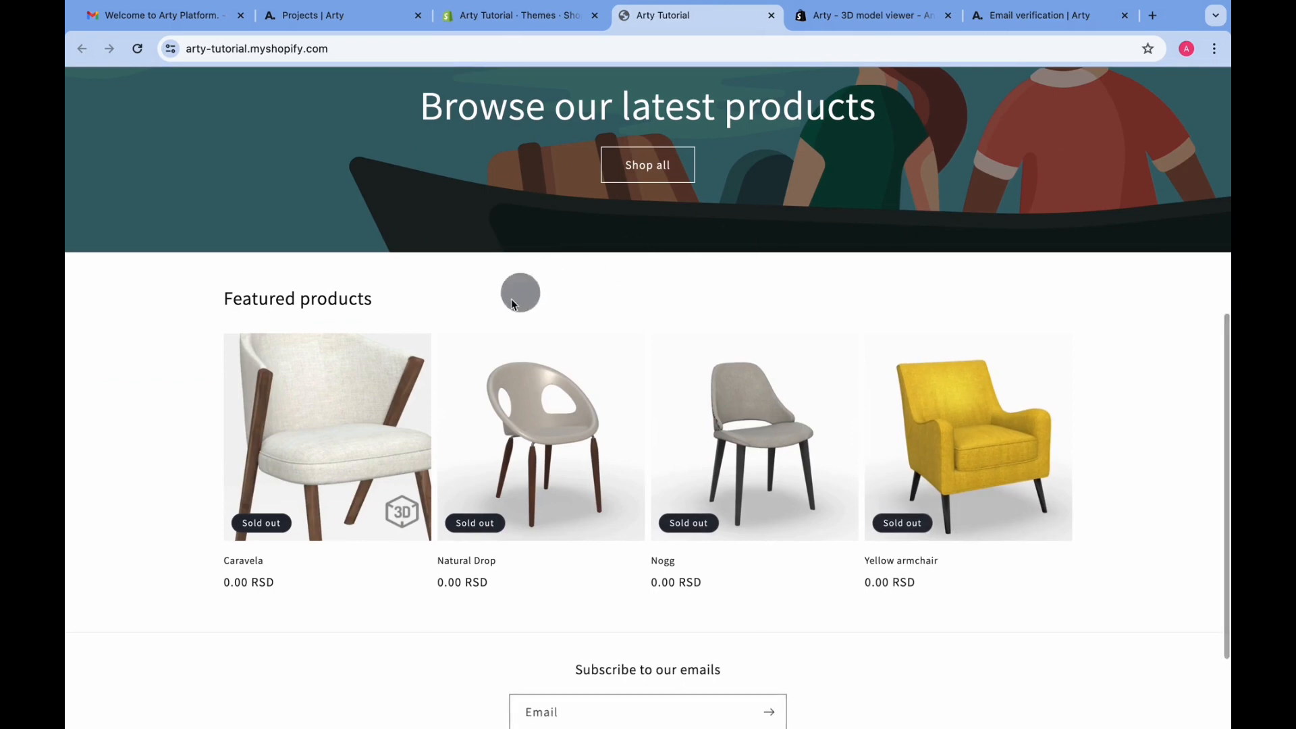
left_click(359, 512)
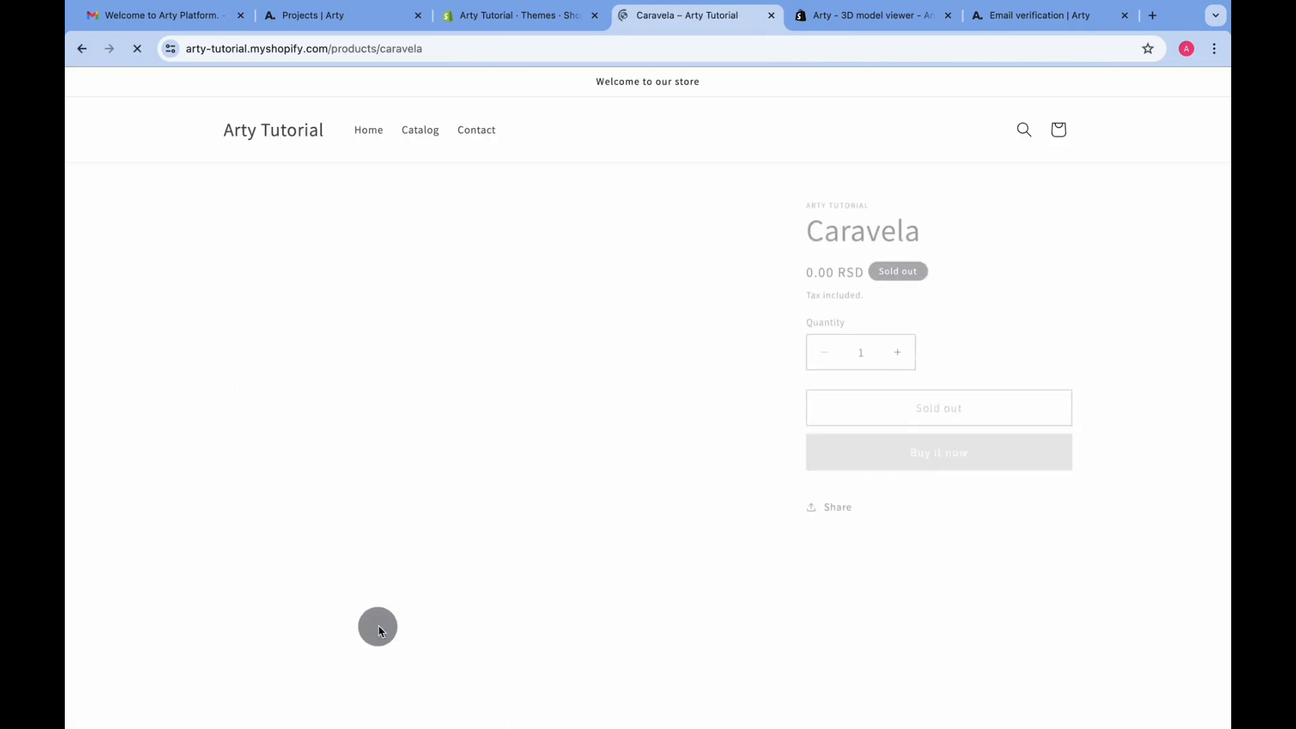
scroll(1084, 292, "down", 2)
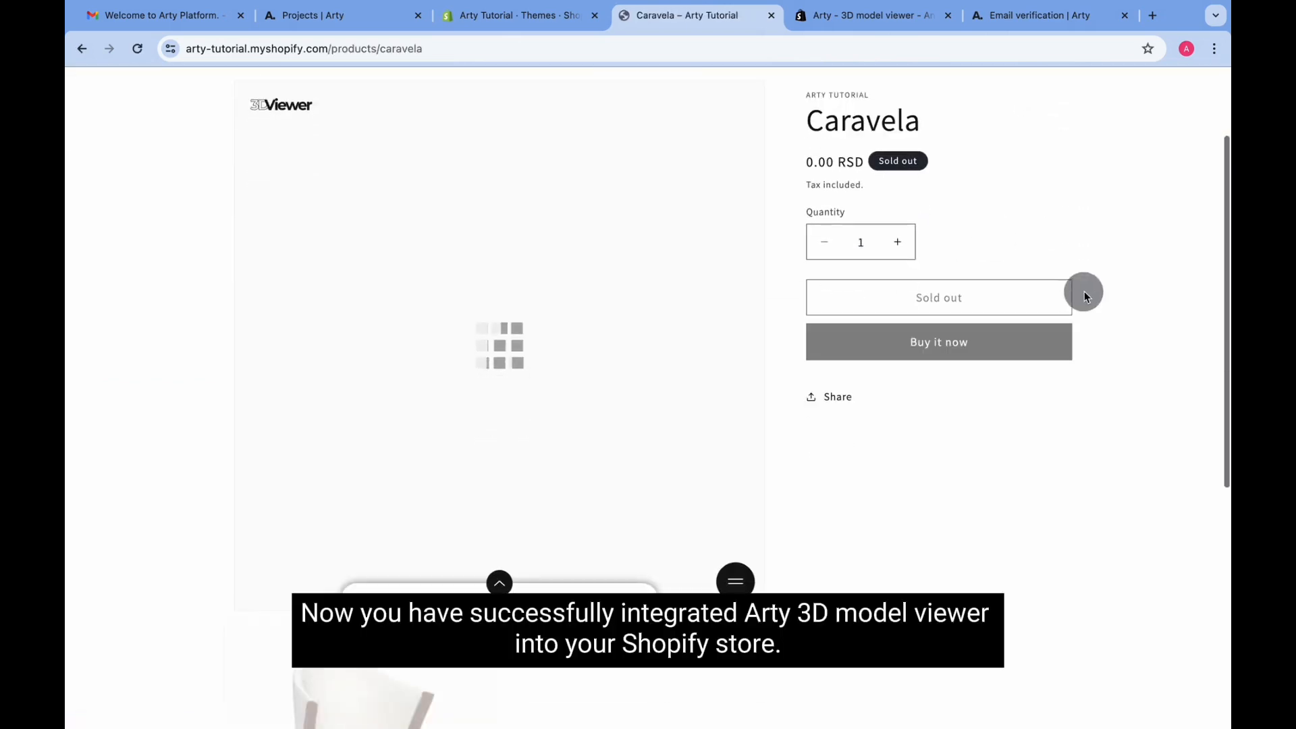
scroll(1084, 291, "up", 2)
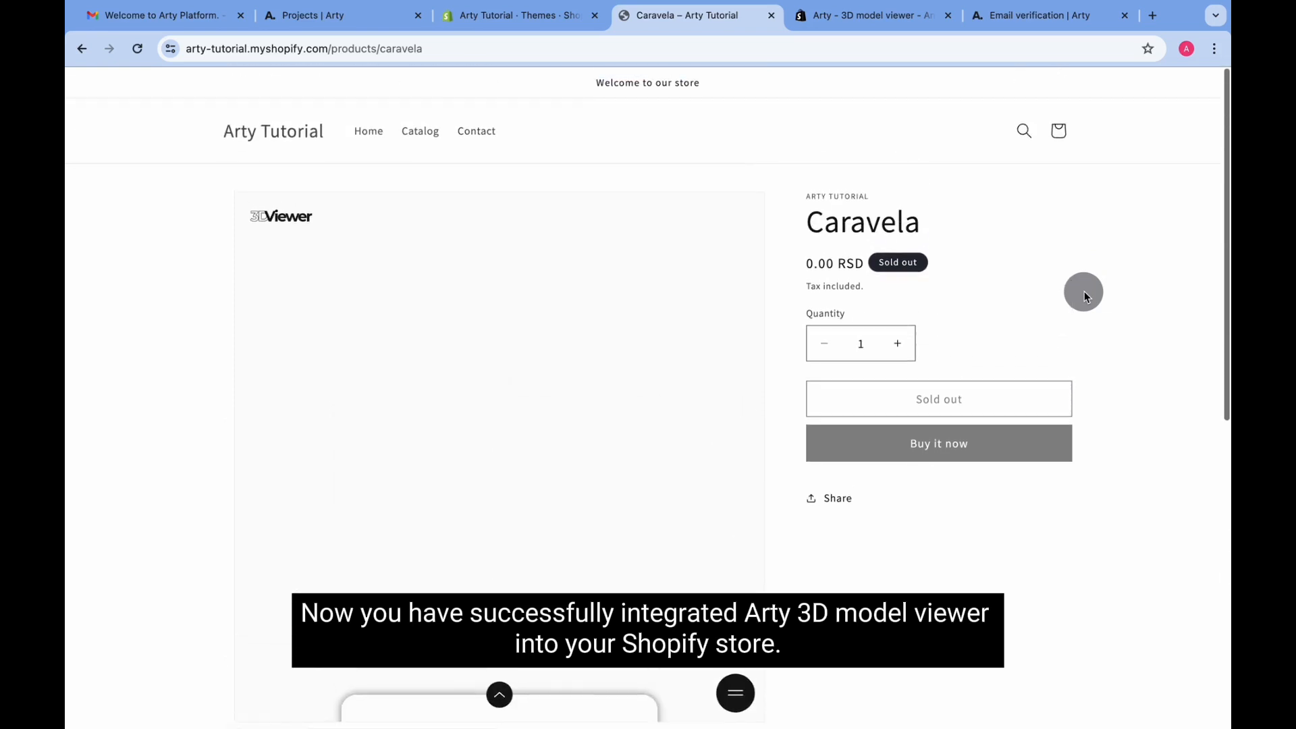
scroll(1084, 291, "down", 1)
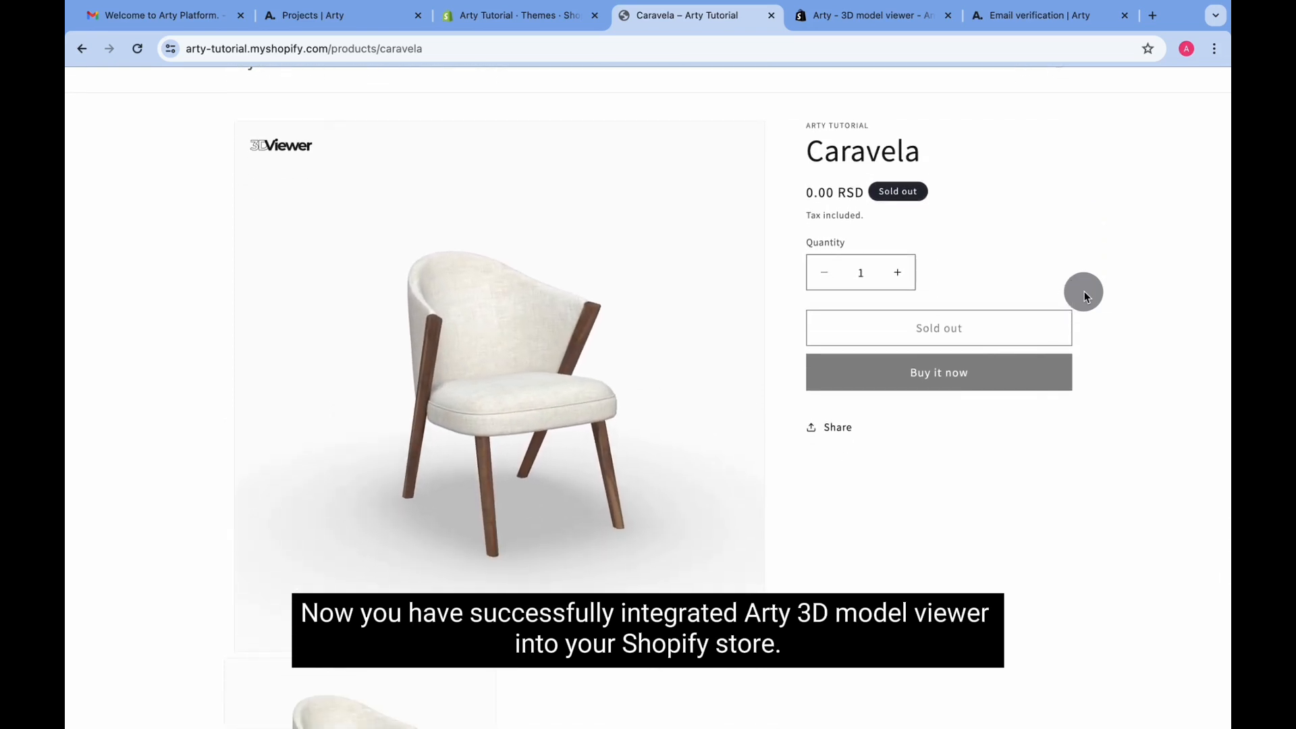
Test the 3D viewer's fabric swatch panel and extra options menu, then orbit the chair to its side
left_click(509, 628)
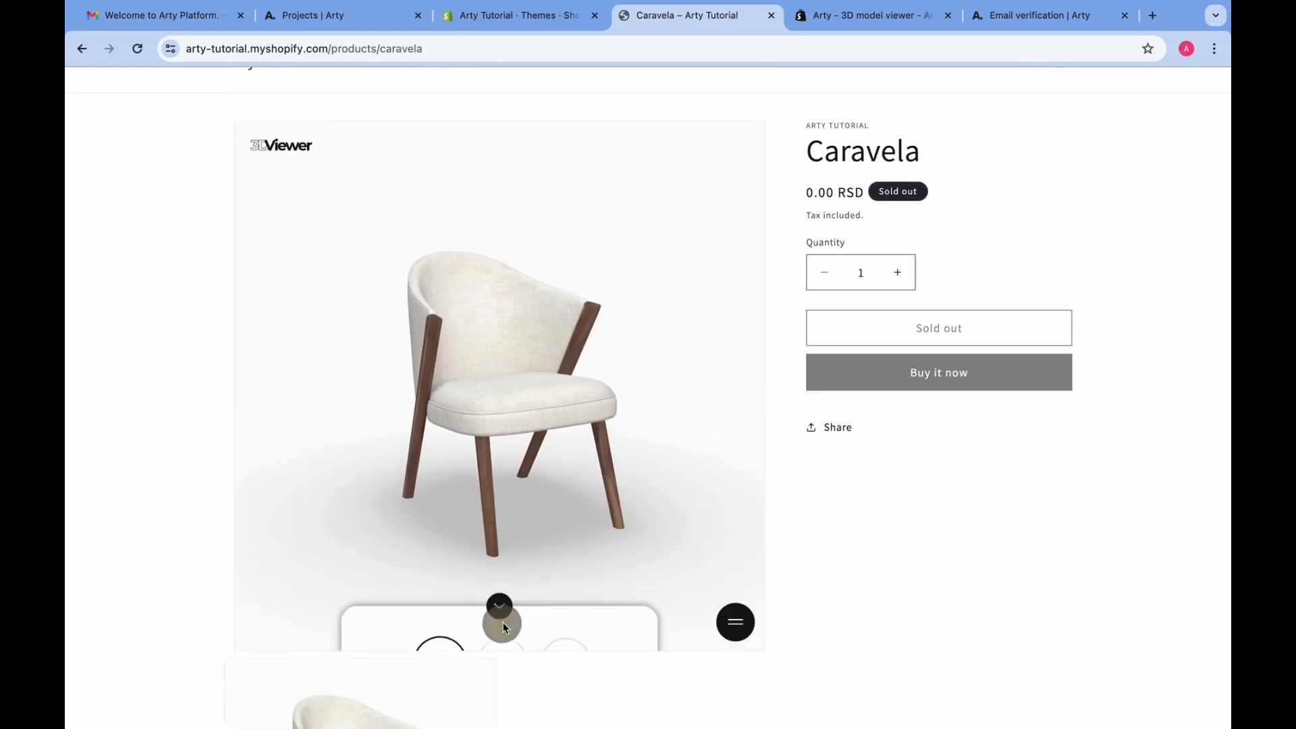
left_click(505, 503)
left_click(735, 621)
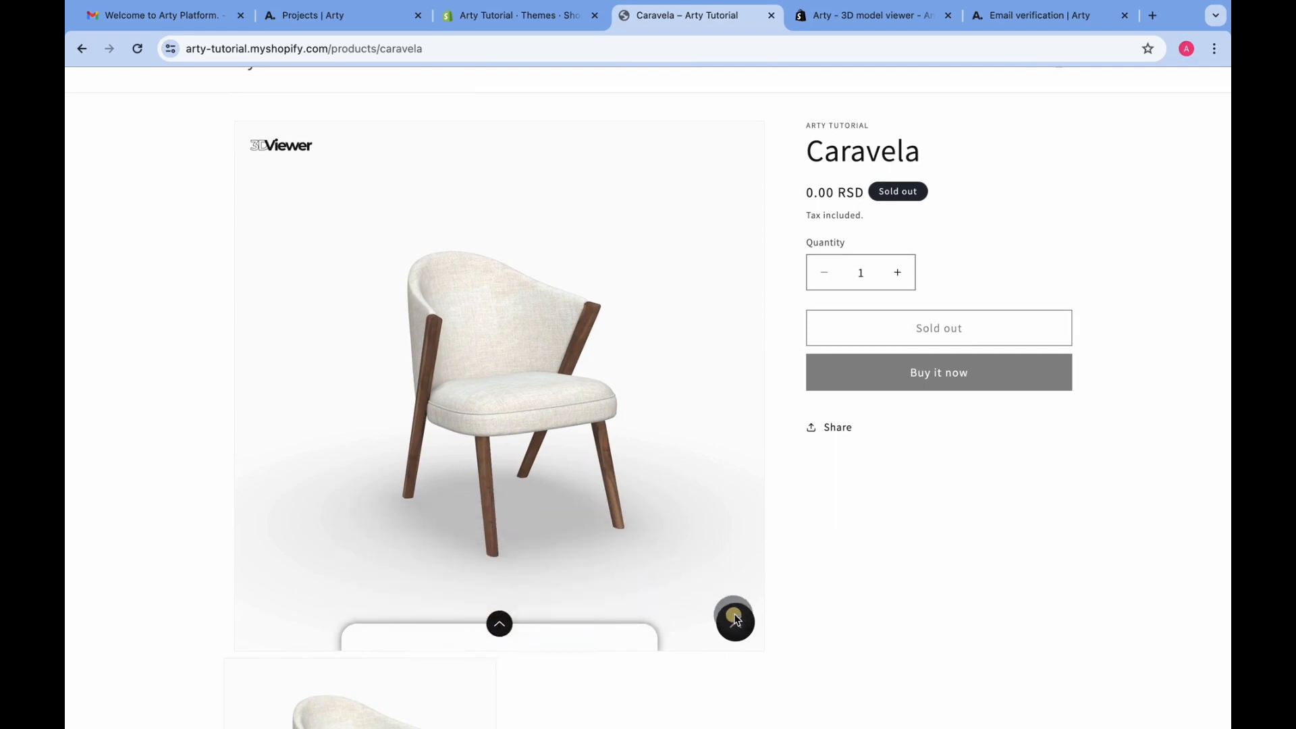
left_click(735, 621)
left_click_drag(654, 543, 626, 496)
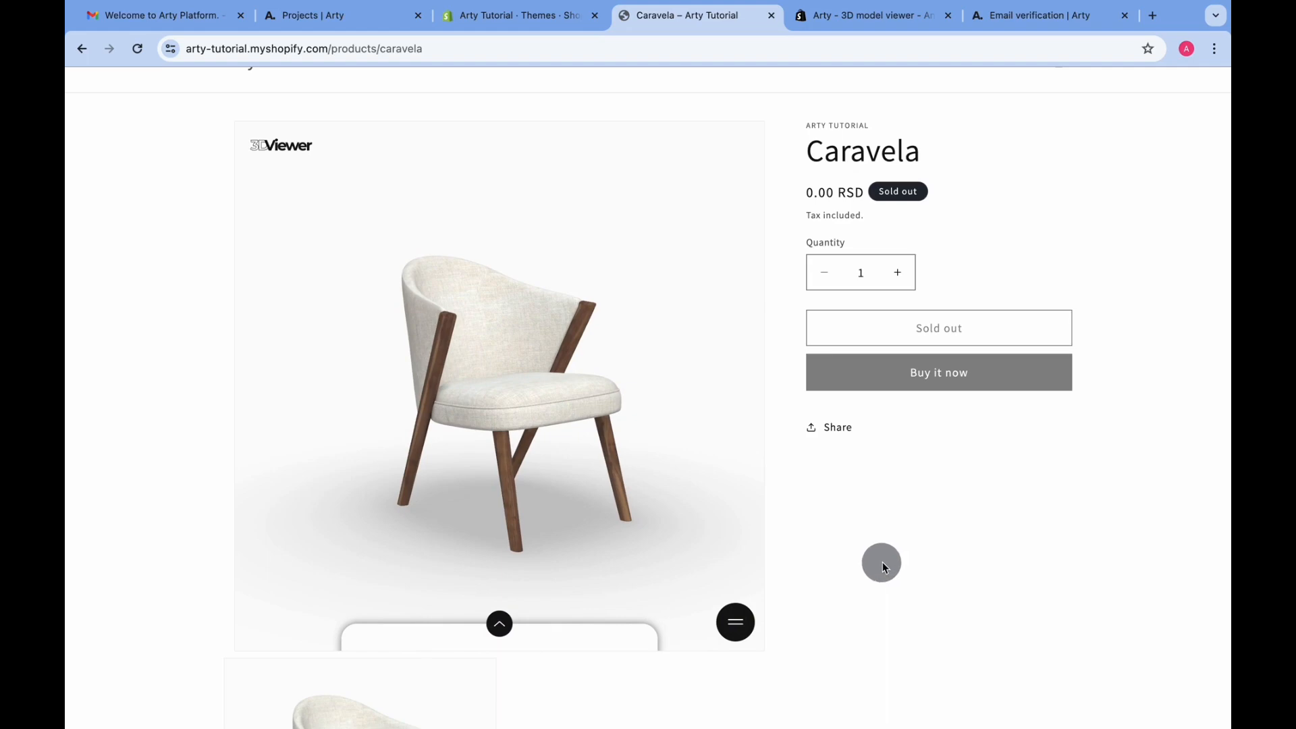